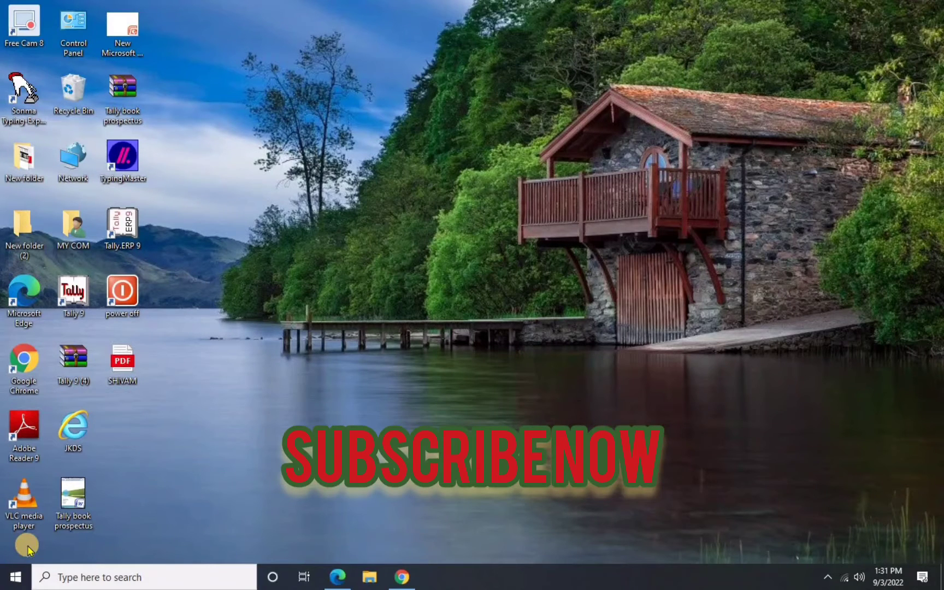
View the sample SHIVAM.pdf answer sheet in Edge, then close the Edge window.
{"action": "left_click", "coordinate": [337, 577]}
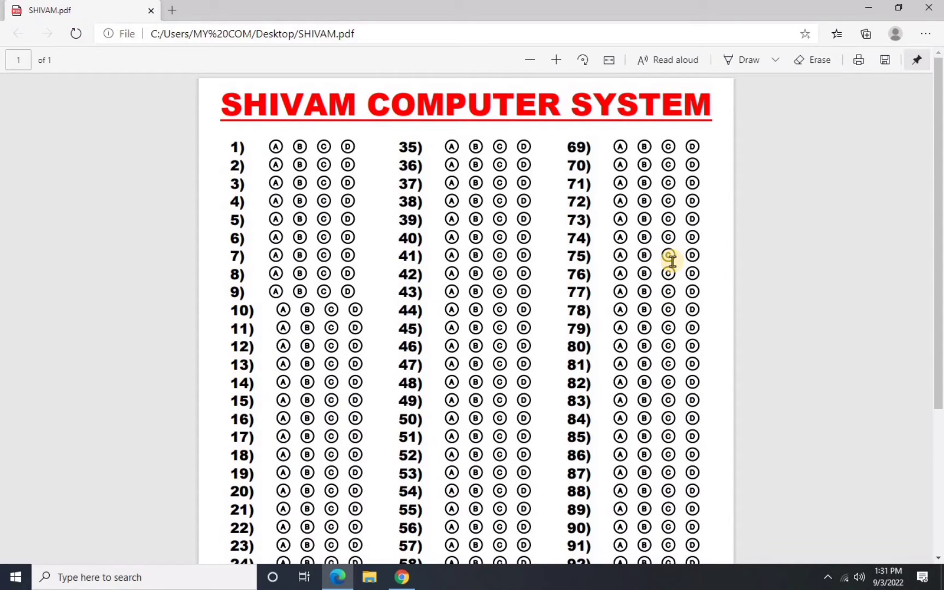
{"action": "left_click", "coordinate": [929, 7]}
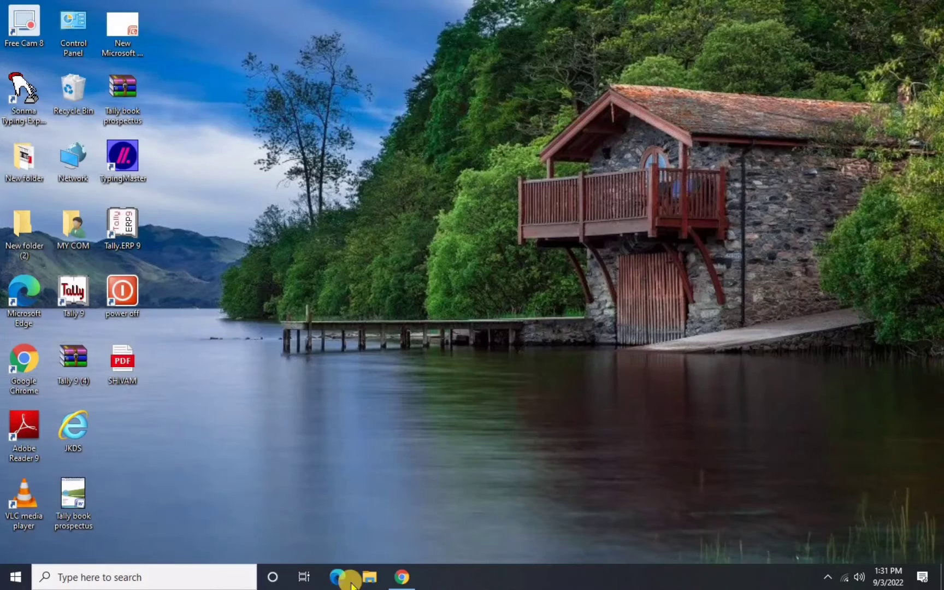
Look over the SHIVAM COMPUTER SYSTEM YouTube videos page, then close Chrome.
{"action": "left_click", "coordinate": [398, 579]}
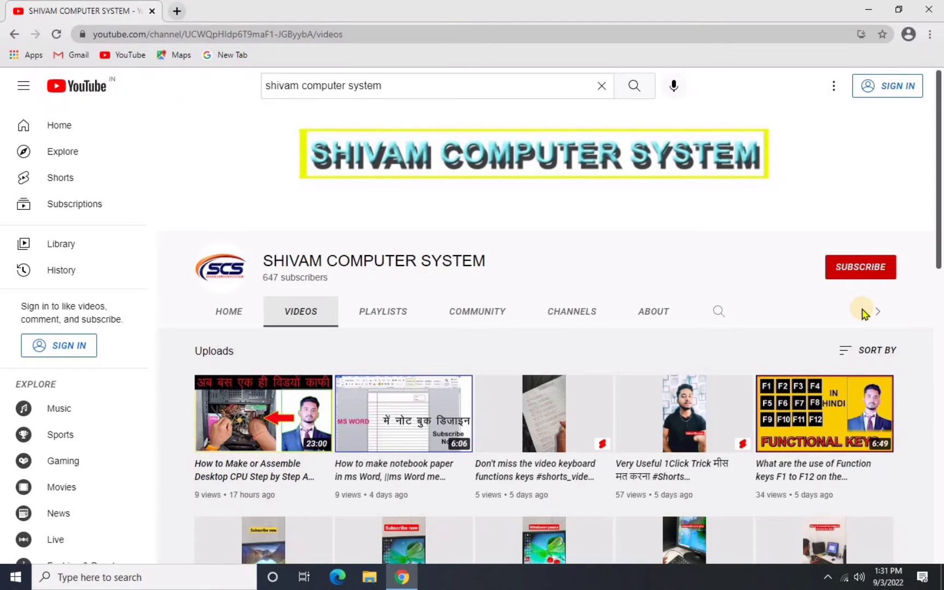
{"action": "left_click", "coordinate": [929, 9]}
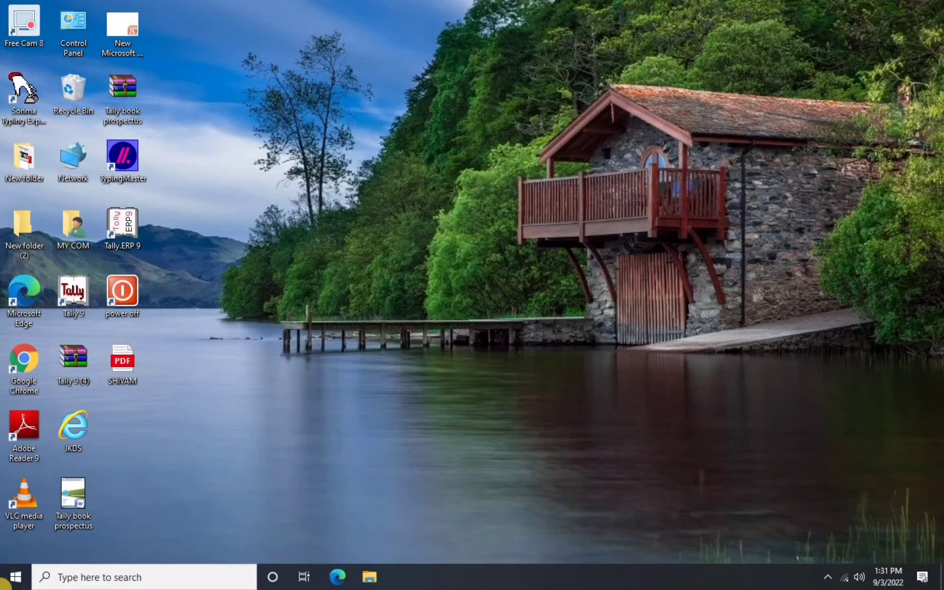
Launch Word 2007 by searching 'word' in Start and maximize its window.
{"action": "left_click", "coordinate": [4, 582]}
{"action": "type", "text": "wo"}
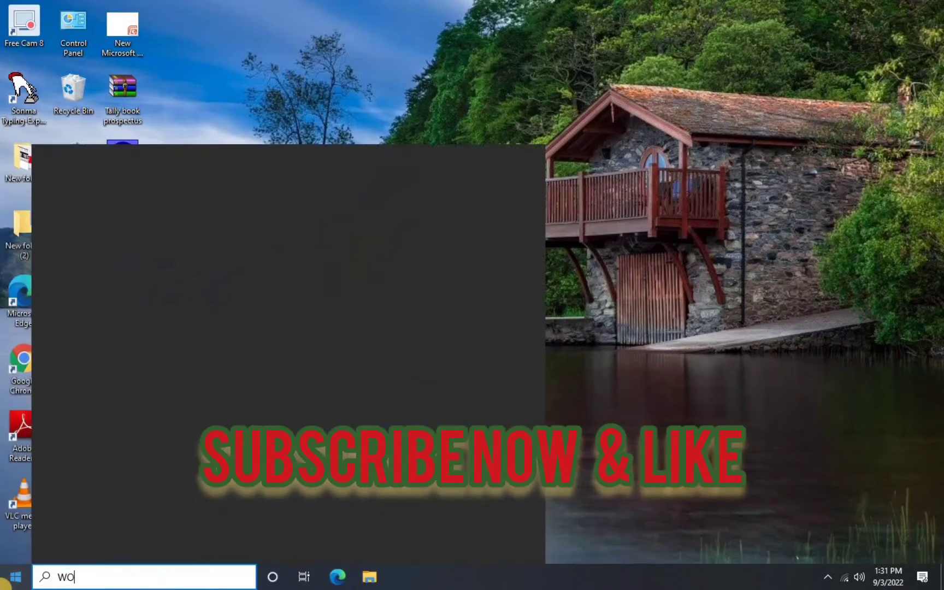
{"action": "type", "text": "rd"}
{"action": "left_click", "coordinate": [195, 214]}
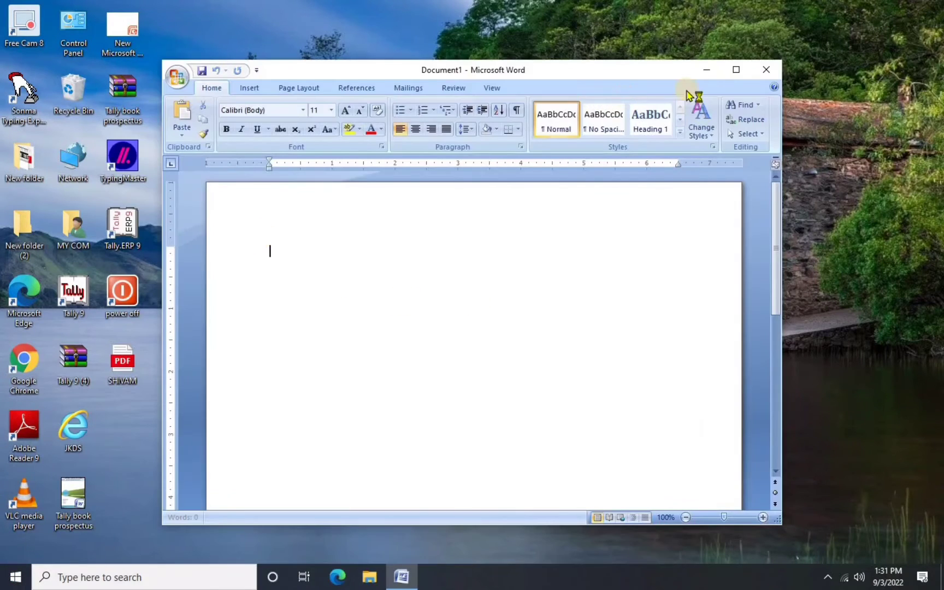
{"action": "left_click", "coordinate": [736, 69]}
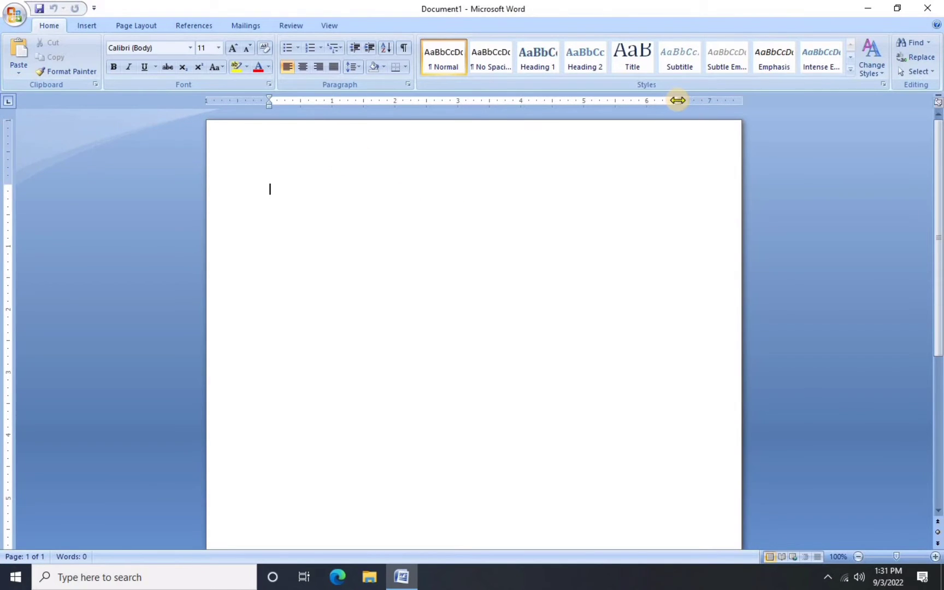
Drag the right indent out to the page edge, undoing an accidental hanging-indent shift.
{"action": "left_click_drag", "start_coordinate": [679, 100], "coordinate": [741, 100]}
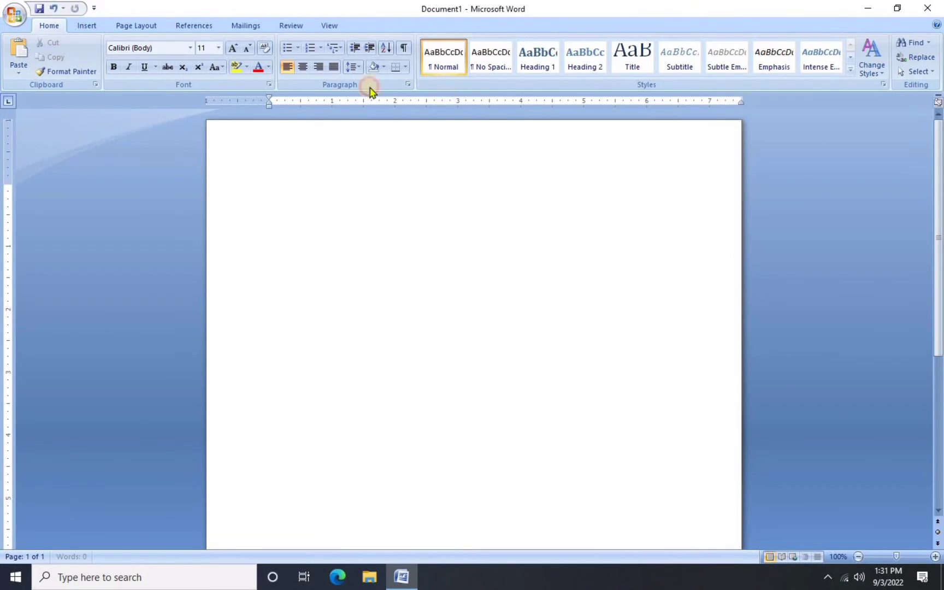
{"action": "left_click_drag", "start_coordinate": [270, 104], "coordinate": [204, 99]}
{"action": "key", "text": "ctrl+z"}
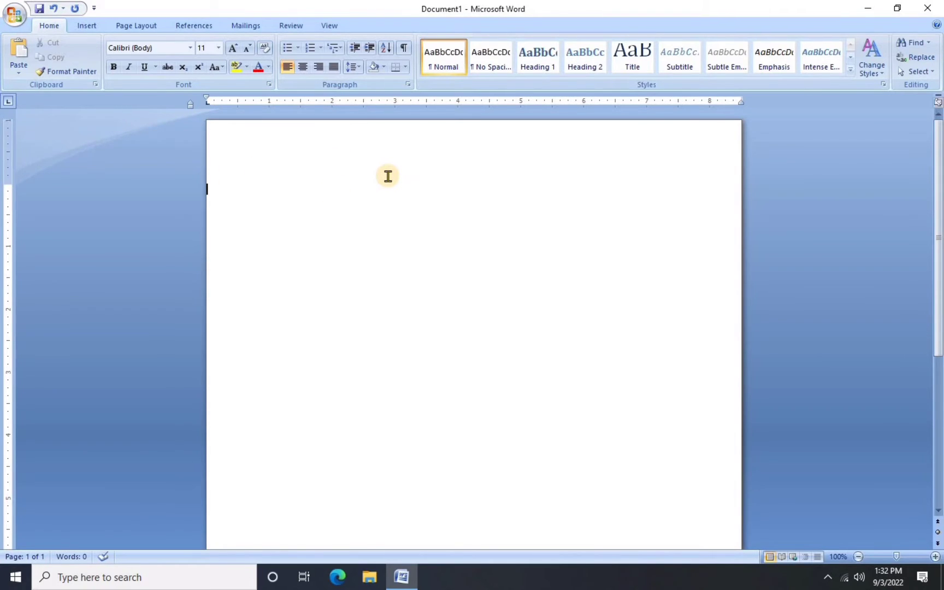
Enter 'SHIVAM COMPUTER SYSTEM' in the page header, enlarged and set in Arial Black.
{"action": "double_click", "coordinate": [347, 139]}
{"action": "type", "text": "SHIVAM COMPUTER SYSTEM"}
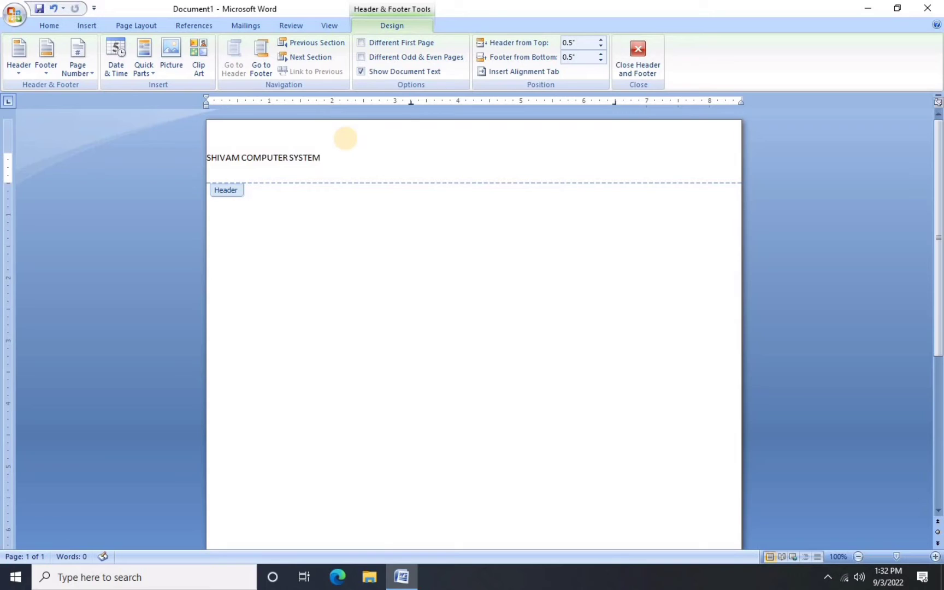
{"action": "triple_click", "coordinate": [345, 140]}
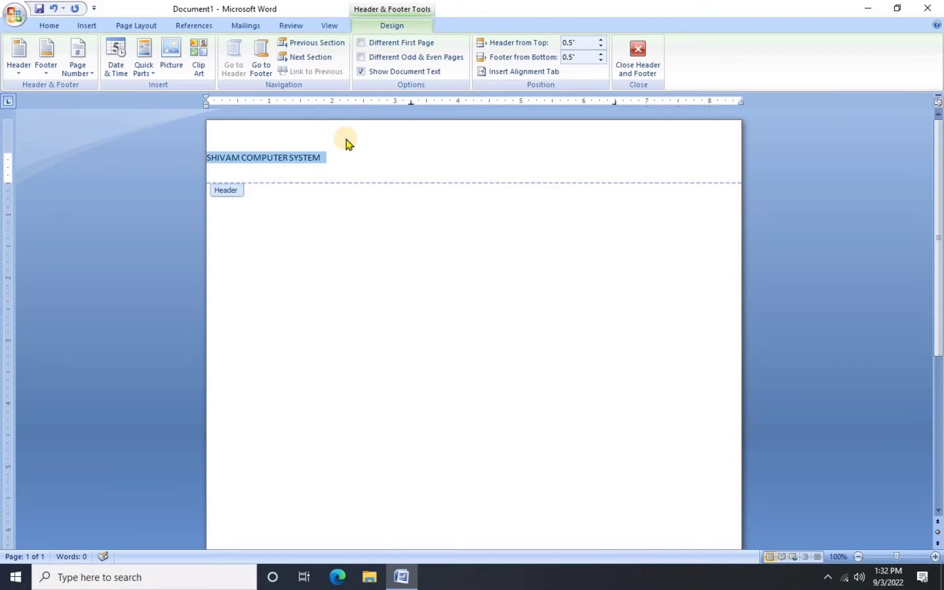
{"action": "key", "text": "ctrl+bracketright"}
{"action": "key", "text": "ctrl+bracketright"}
{"action": "key", "text": "ctrl+bracketright"}
{"action": "key", "text": "ctrl+bracketright"}
{"action": "key", "text": "ctrl+bracketright"}
{"action": "key", "text": "ctrl+bracketright"}
{"action": "key", "text": "ctrl+bracketright"}
{"action": "key", "text": "ctrl+bracketright"}
{"action": "key", "text": "ctrl+bracketright"}
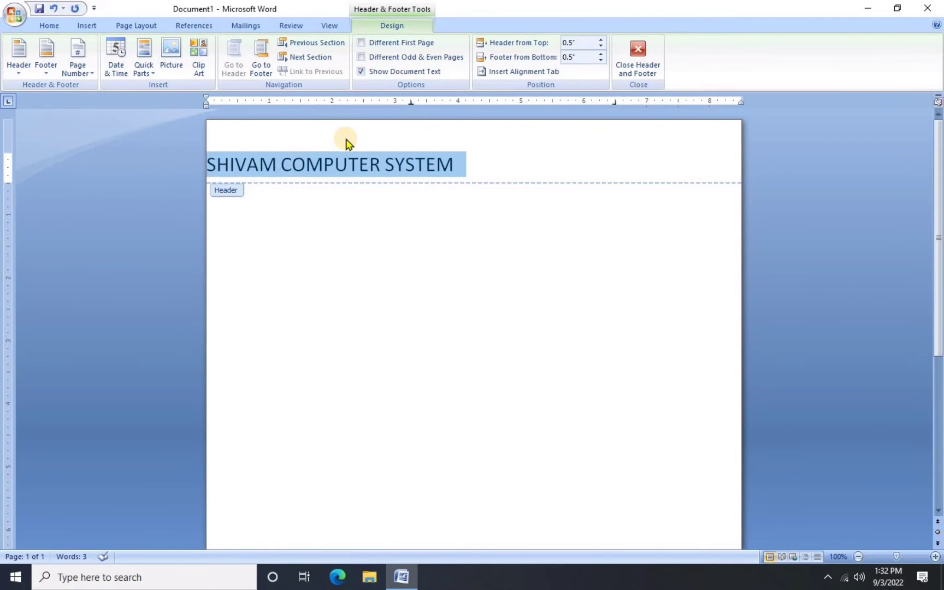
{"action": "key", "text": "ctrl+bracketright"}
{"action": "key", "text": "ctrl+bracketright"}
{"action": "left_click", "coordinate": [49, 25]}
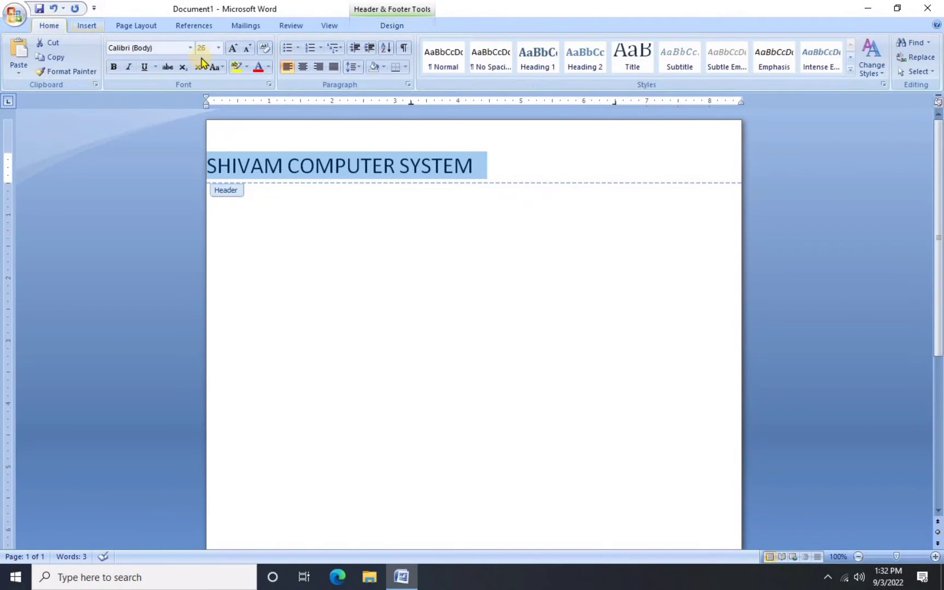
{"action": "left_click", "coordinate": [191, 48]}
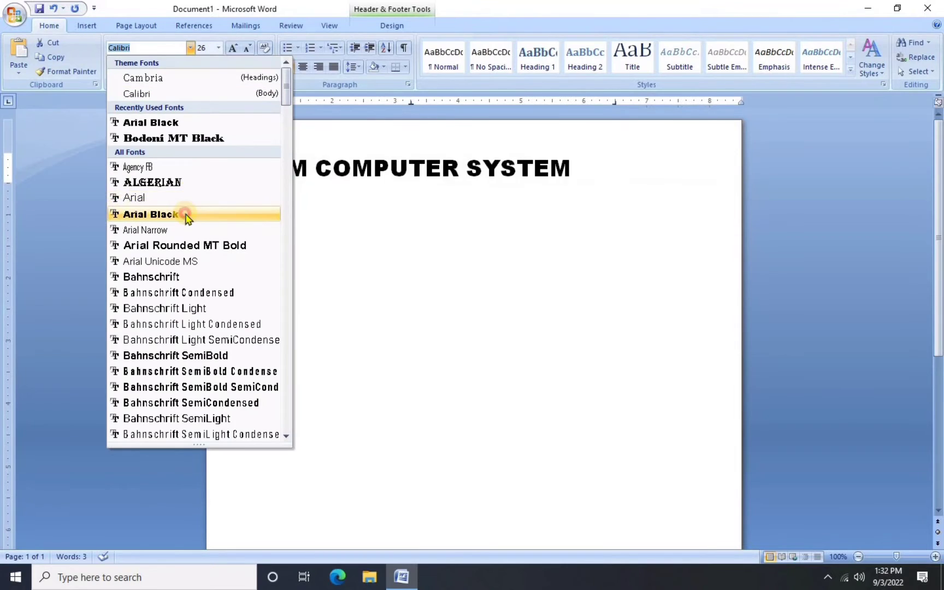
{"action": "left_click", "coordinate": [185, 214]}
Make the header title dark red, 36 pt and centred, and move the header near the page top.
{"action": "left_click", "coordinate": [255, 67]}
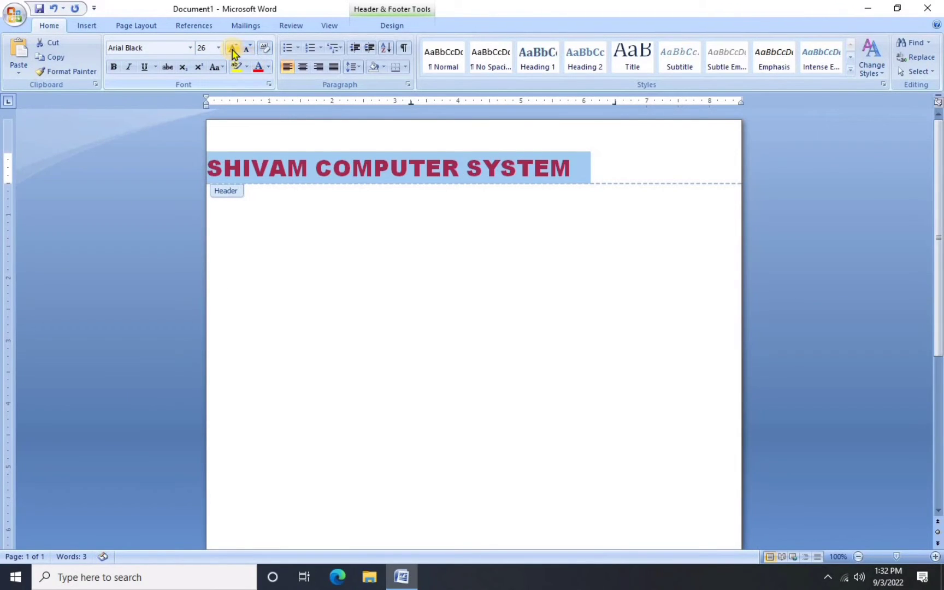
{"action": "left_click", "coordinate": [232, 49]}
{"action": "left_click", "coordinate": [232, 48]}
{"action": "left_click", "coordinate": [303, 67]}
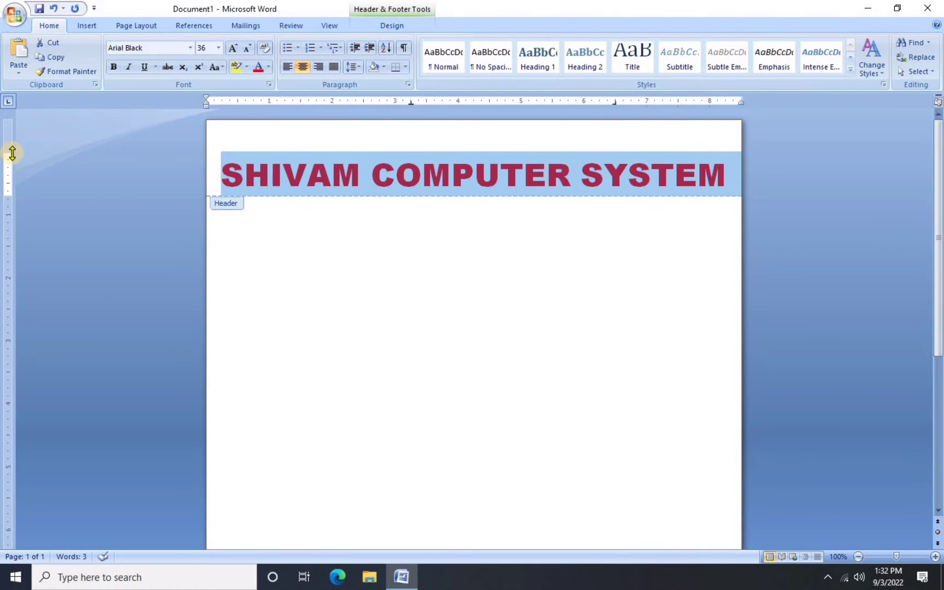
{"action": "left_click_drag", "start_coordinate": [8, 148], "coordinate": [8, 124]}
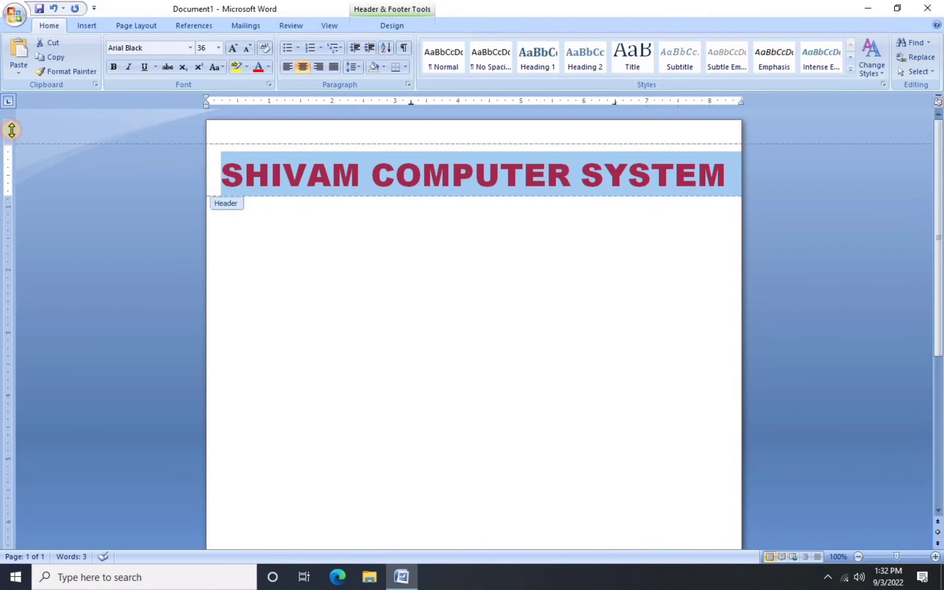
{"action": "left_click_drag", "start_coordinate": [10, 176], "coordinate": [7, 164]}
Leave the header and start a numbered list in the 1) style in the body.
{"action": "double_click", "coordinate": [227, 210]}
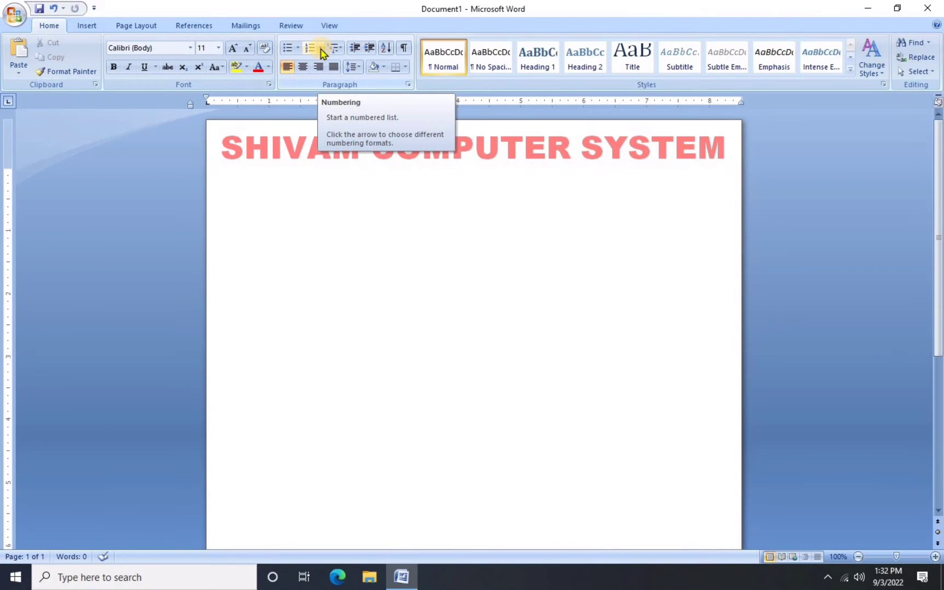
{"action": "left_click", "coordinate": [321, 50]}
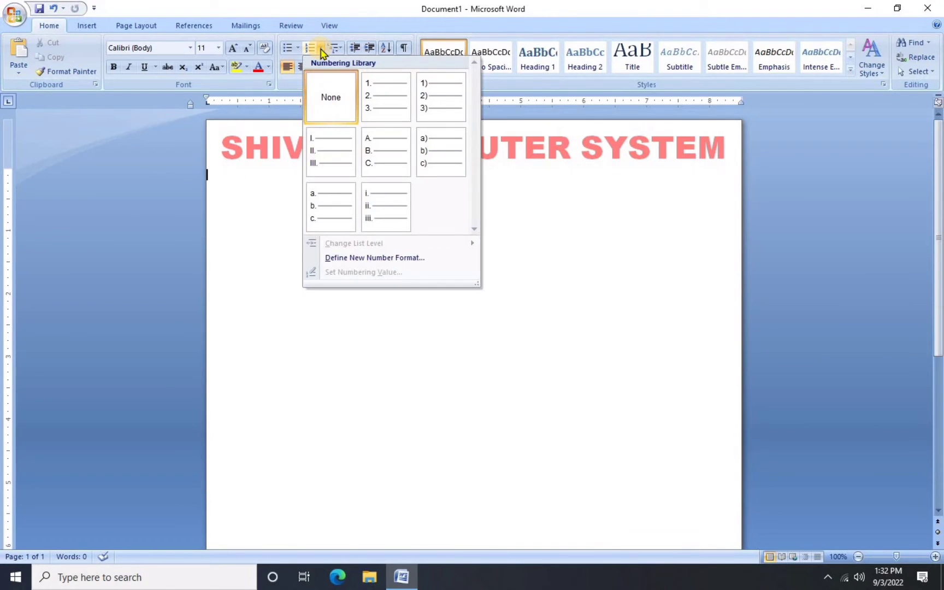
{"action": "left_click", "coordinate": [440, 107]}
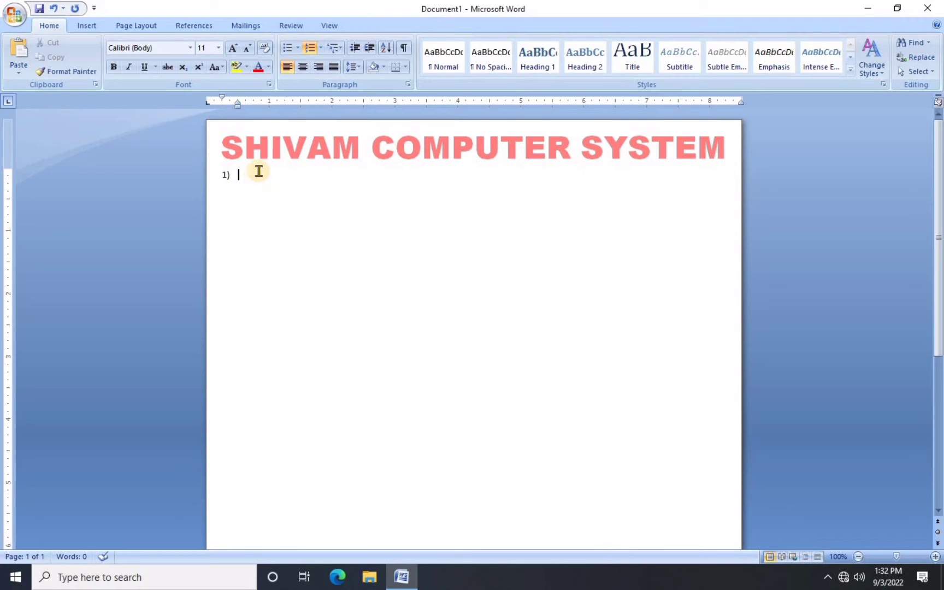
Switch the list font to OMR so A B C D appear as circled bubbles.
{"action": "left_click", "coordinate": [189, 50]}
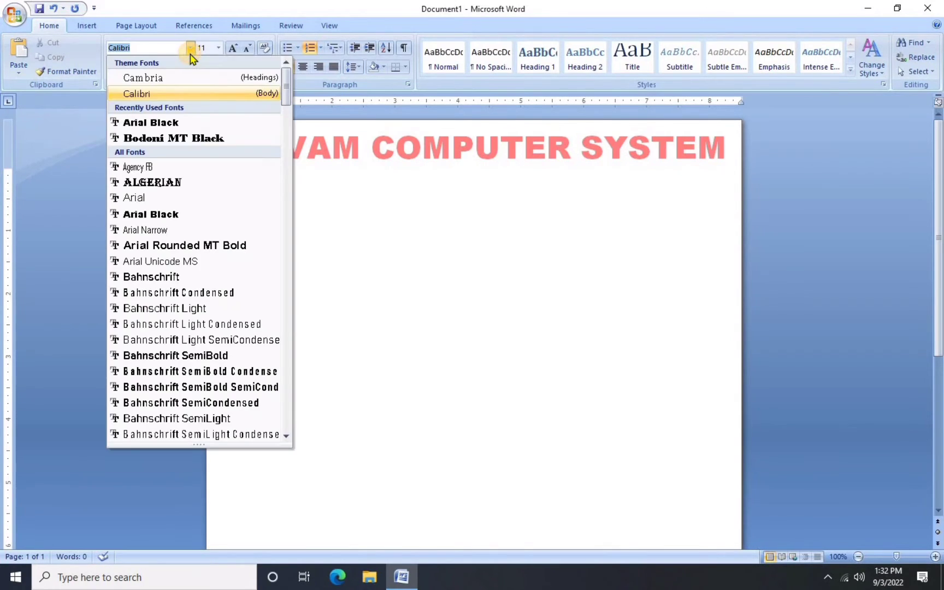
{"action": "scroll", "coordinate": [219, 261], "scroll_direction": "down", "scroll_amount": 5}
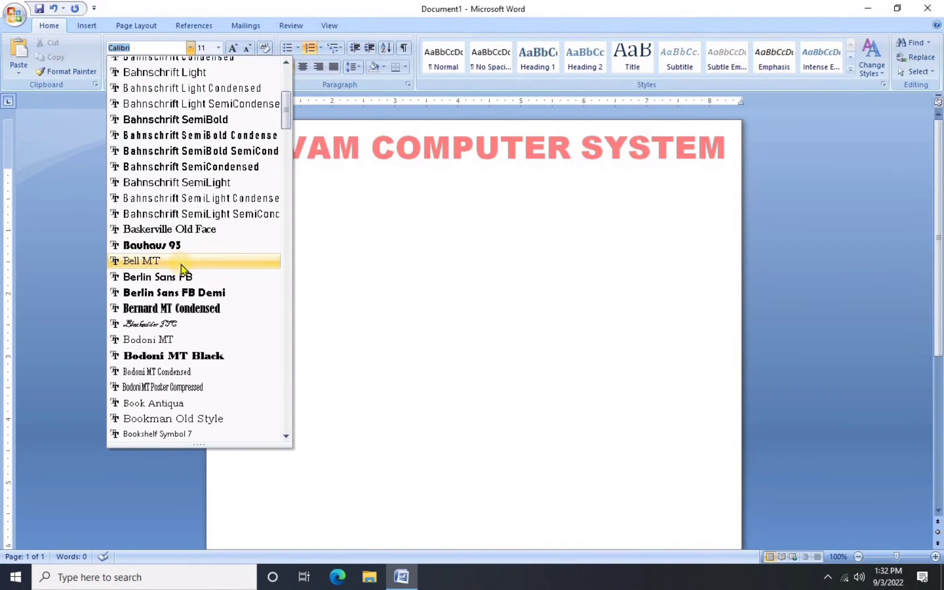
{"action": "scroll", "coordinate": [221, 268], "scroll_direction": "down", "scroll_amount": 7}
{"action": "scroll", "coordinate": [212, 263], "scroll_direction": "down", "scroll_amount": 6}
{"action": "scroll", "coordinate": [211, 262], "scroll_direction": "down", "scroll_amount": 6}
{"action": "scroll", "coordinate": [210, 262], "scroll_direction": "down", "scroll_amount": 3}
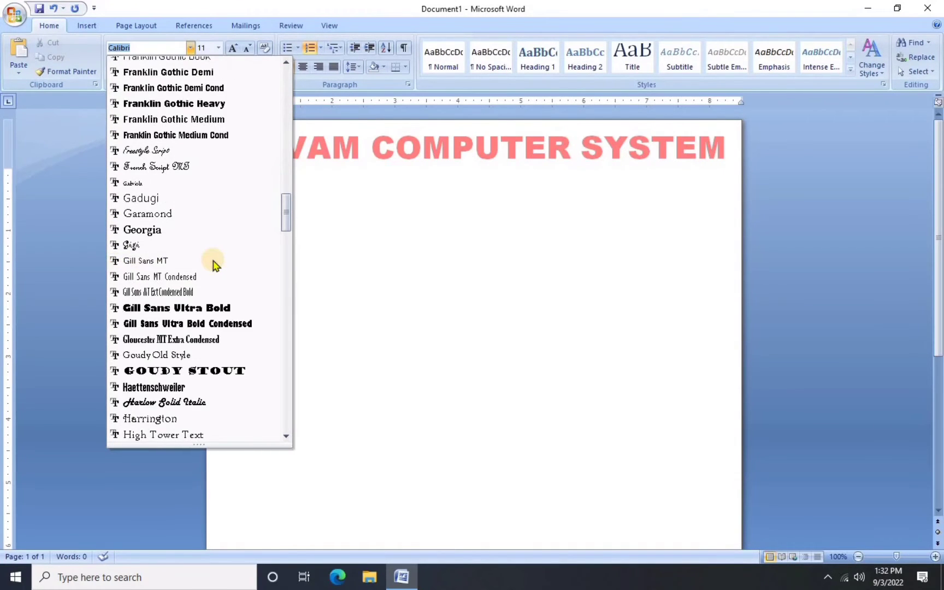
{"action": "scroll", "coordinate": [210, 262], "scroll_direction": "down", "scroll_amount": 1}
{"action": "scroll", "coordinate": [210, 262], "scroll_direction": "down", "scroll_amount": 6}
{"action": "scroll", "coordinate": [210, 263], "scroll_direction": "down", "scroll_amount": 4}
{"action": "scroll", "coordinate": [210, 263], "scroll_direction": "down", "scroll_amount": 4}
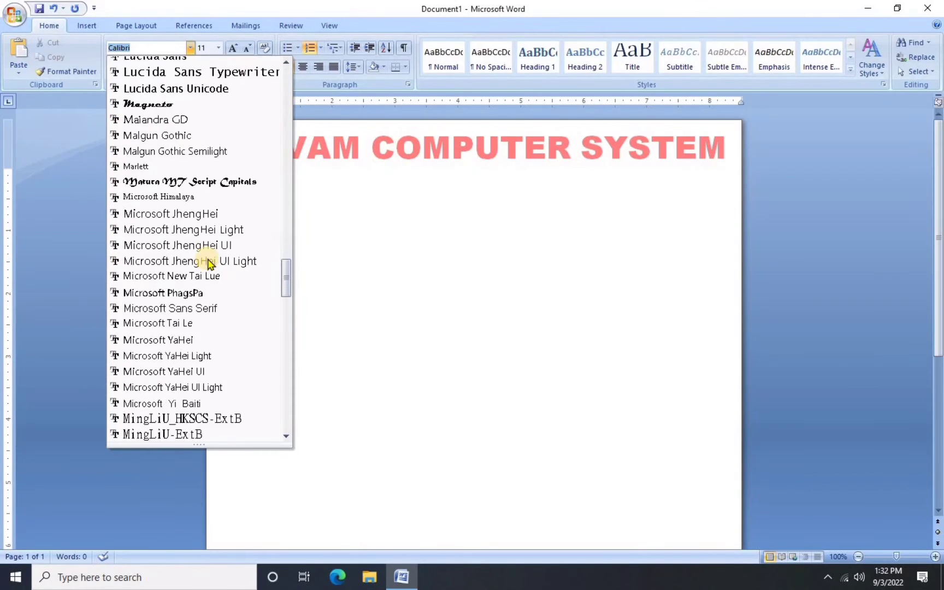
{"action": "scroll", "coordinate": [211, 263], "scroll_direction": "down", "scroll_amount": 3}
{"action": "scroll", "coordinate": [210, 263], "scroll_direction": "down", "scroll_amount": 1}
{"action": "scroll", "coordinate": [209, 262], "scroll_direction": "down", "scroll_amount": 1}
{"action": "scroll", "coordinate": [208, 262], "scroll_direction": "down", "scroll_amount": 3}
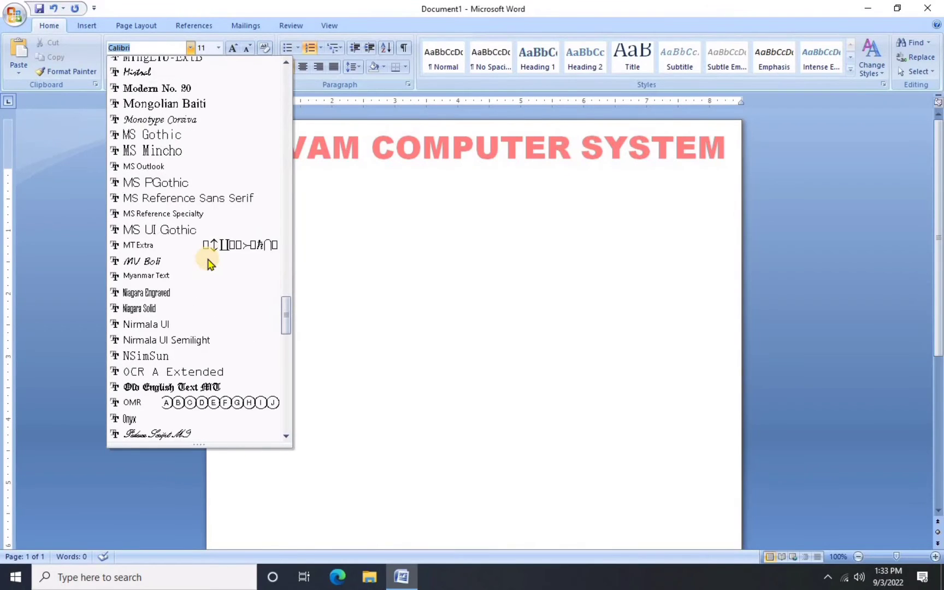
{"action": "scroll", "coordinate": [207, 252], "scroll_direction": "down", "scroll_amount": 4}
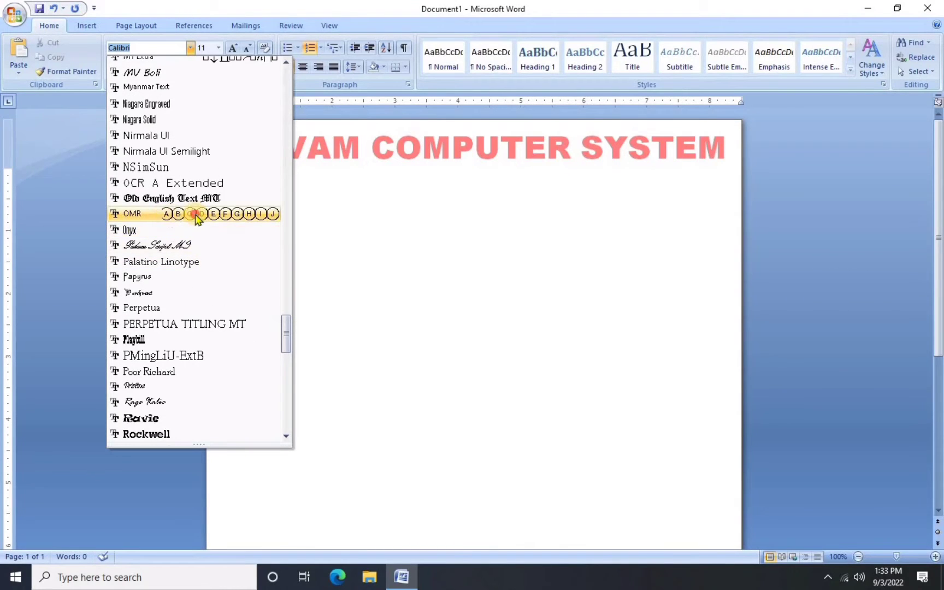
{"action": "left_click", "coordinate": [198, 217]}
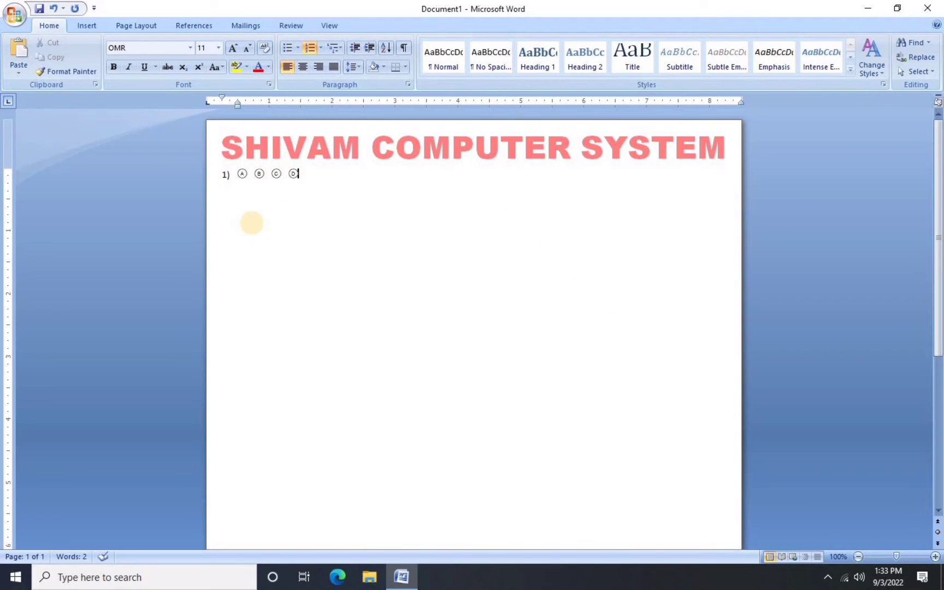
Copy the circled A–D options from row 1.
{"action": "left_click_drag", "start_coordinate": [298, 174], "coordinate": [240, 173]}
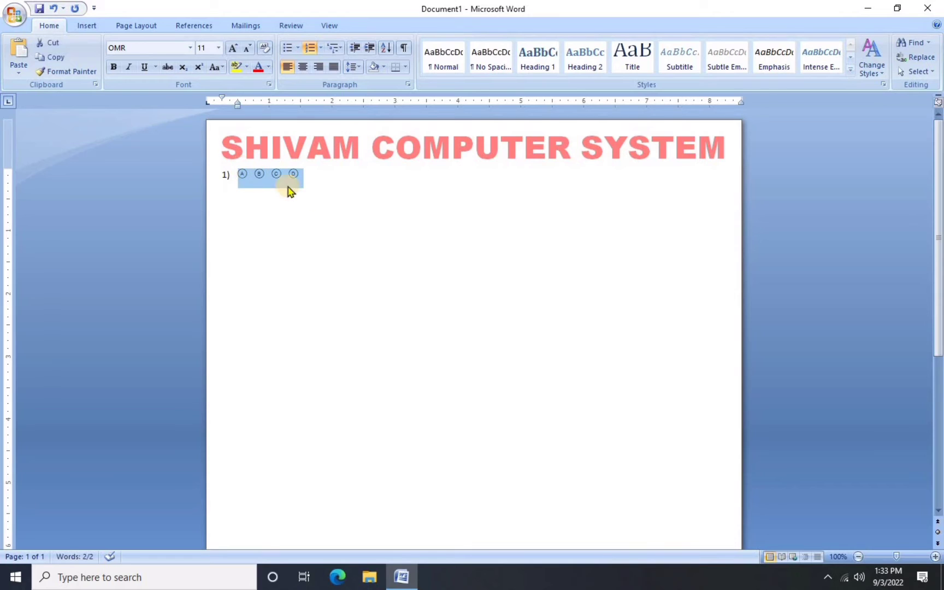
{"action": "right_click", "coordinate": [276, 175]}
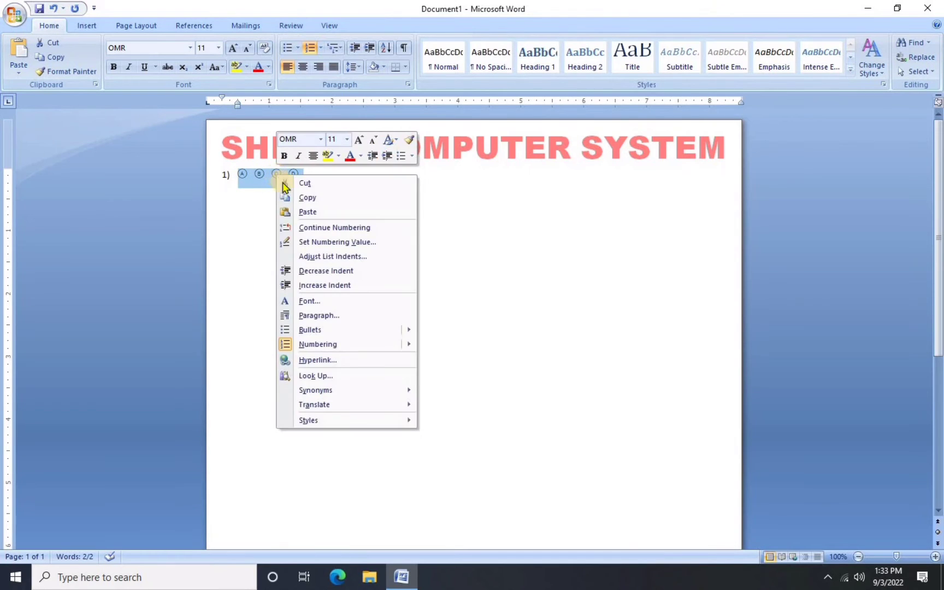
{"action": "left_click", "coordinate": [310, 185]}
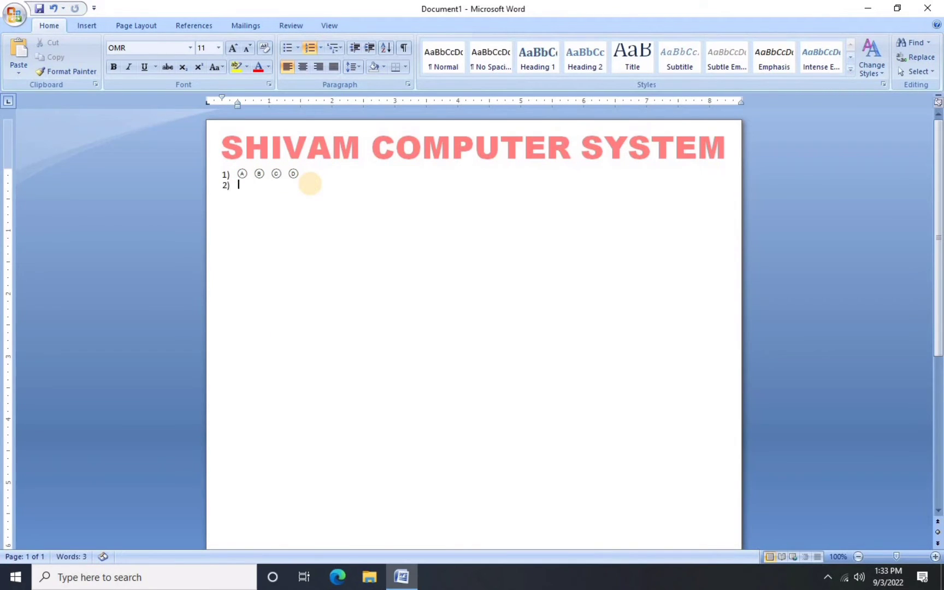
Paste the circled options onto rows 2 through 52, deleting the surplus rows 53 and 54.
{"action": "key", "text": "ctrl+v"}
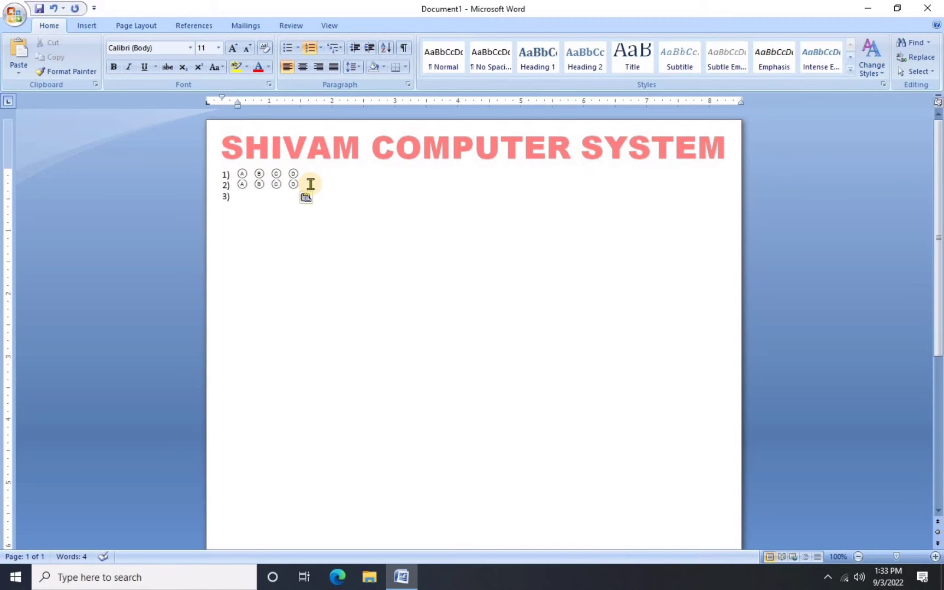
{"action": "key", "text": "ctrl+v"}
{"action": "key", "text": "ctrl+v"}
{"action": "key", "text": "ctrl+v"}
{"action": "key", "text": "ctrl+v"}
{"action": "key", "text": "ctrl+v"}
{"action": "key", "text": "ctrl+v"}
{"action": "key", "text": "ctrl+v"}
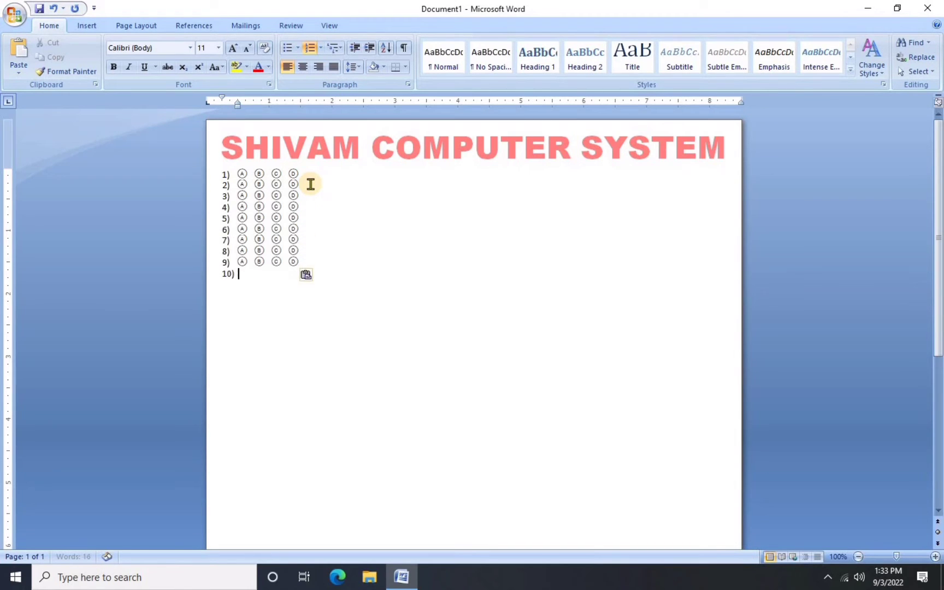
{"action": "key", "text": "ctrl+v"}
{"action": "key", "text": "ctrl+v"}
{"action": "key", "text": "ctrl+v"}
{"action": "key", "text": "ctrl+v"}
{"action": "key", "text": "ctrl+v"}
{"action": "key", "text": "ctrl+v"}
{"action": "key", "text": "ctrl+v"}
{"action": "key", "text": "ctrl+v"}
{"action": "key", "text": "ctrl+v"}
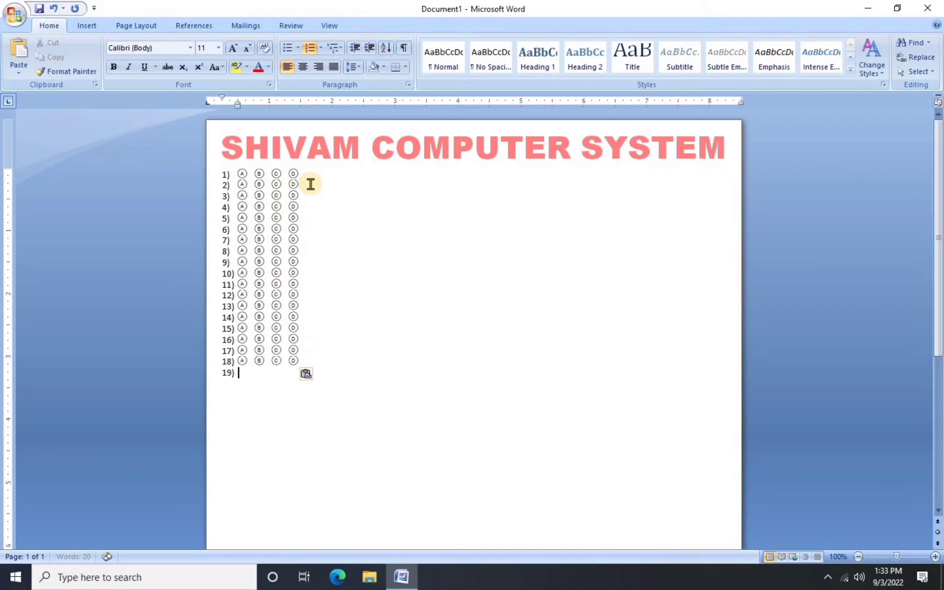
{"action": "key", "text": "ctrl+v"}
{"action": "key", "text": "ctrl+v"}
{"action": "key", "text": "ctrl+v"}
{"action": "key", "text": "ctrl+v"}
{"action": "key", "text": "ctrl+v"}
{"action": "key", "text": "ctrl+v"}
{"action": "key", "text": "ctrl+v"}
{"action": "key", "text": "ctrl+v"}
{"action": "key", "text": "ctrl+v"}
{"action": "key", "text": "ctrl+v"}
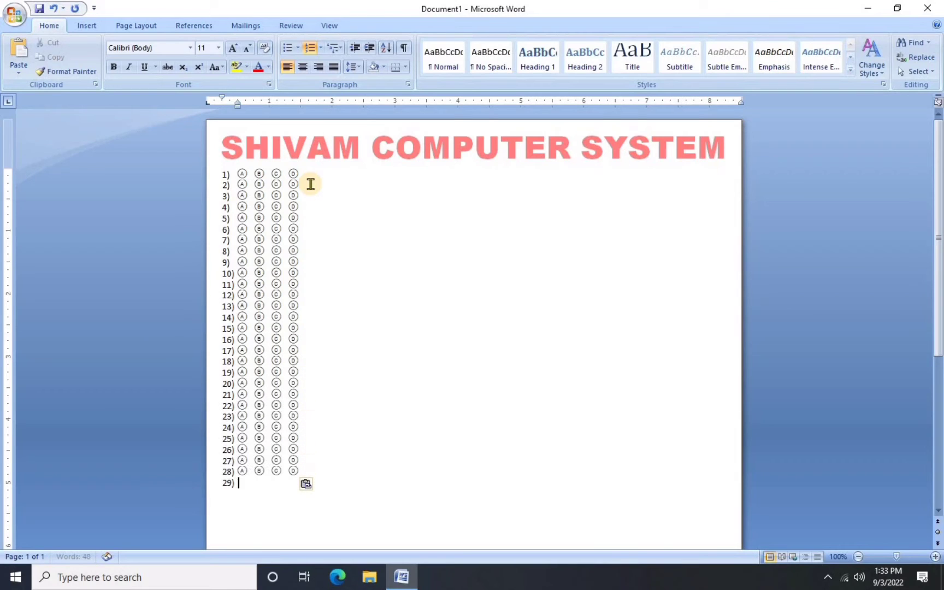
{"action": "key", "text": "ctrl+v"}
{"action": "key", "text": "ctrl+v"}
{"action": "key", "text": "ctrl+v"}
{"action": "key", "text": "ctrl+v"}
{"action": "key", "text": "ctrl+v"}
{"action": "key", "text": "ctrl+v"}
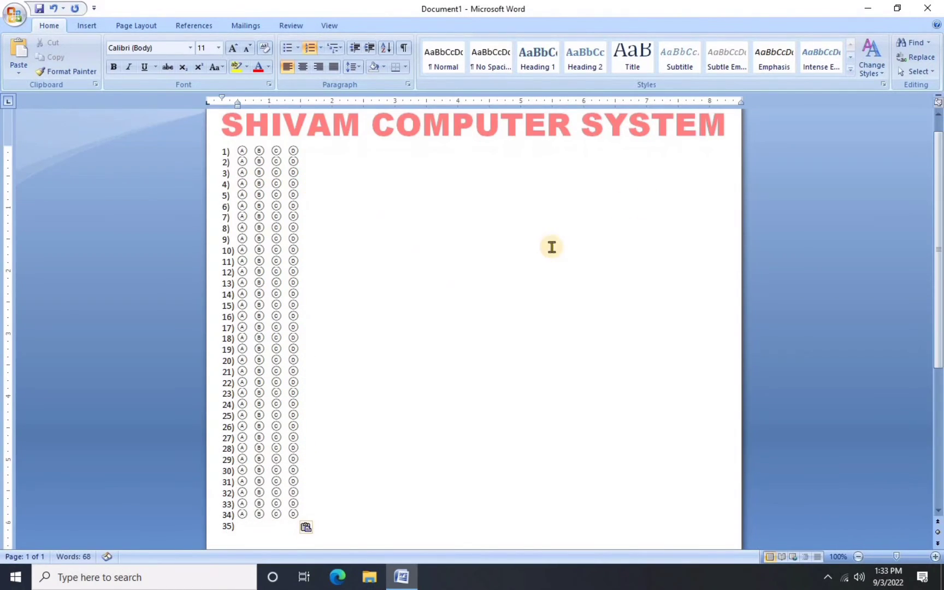
{"action": "scroll", "coordinate": [504, 270], "scroll_direction": "down", "scroll_amount": 7}
{"action": "key", "text": "ctrl+v"}
{"action": "key", "text": "ctrl+v"}
{"action": "key", "text": "ctrl+v"}
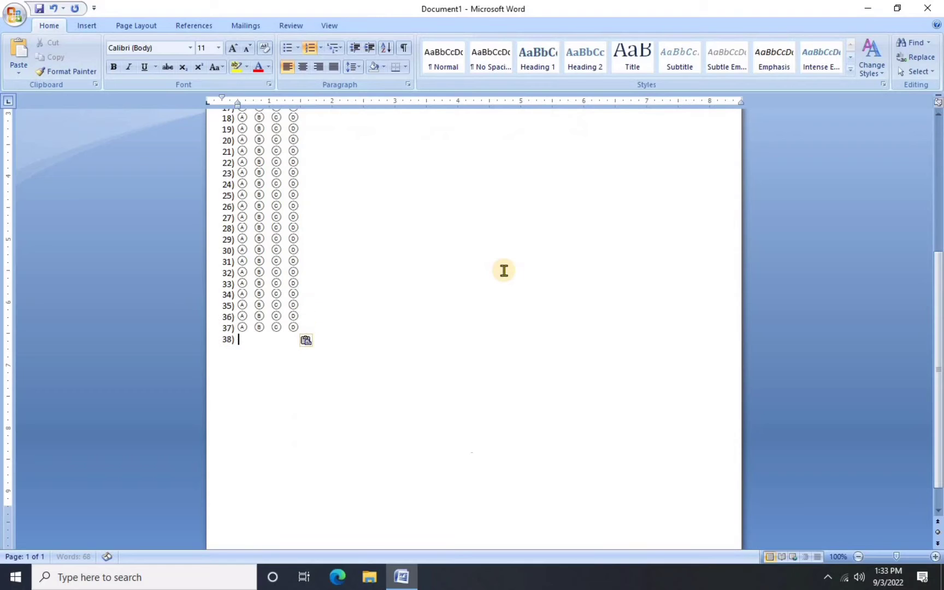
{"action": "key", "text": "ctrl+v"}
{"action": "key", "text": "ctrl+v"}
{"action": "key", "text": "ctrl+v"}
{"action": "key", "text": "ctrl+v"}
{"action": "key", "text": "ctrl+v"}
{"action": "key", "text": "ctrl+v"}
{"action": "key", "text": "ctrl+v"}
{"action": "key", "text": "ctrl+v"}
{"action": "key", "text": "ctrl+v"}
{"action": "key", "text": "ctrl+v"}
{"action": "key", "text": "ctrl+v"}
{"action": "key", "text": "ctrl+v"}
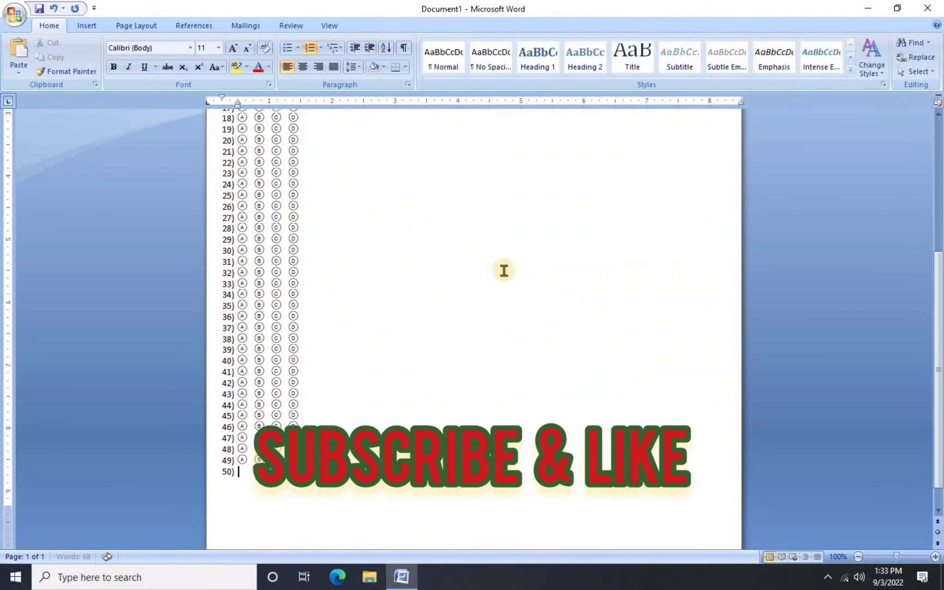
{"action": "key", "text": "ctrl+v"}
{"action": "key", "text": "ctrl+v"}
{"action": "key", "text": "ctrl+v"}
{"action": "key", "text": "ctrl+v"}
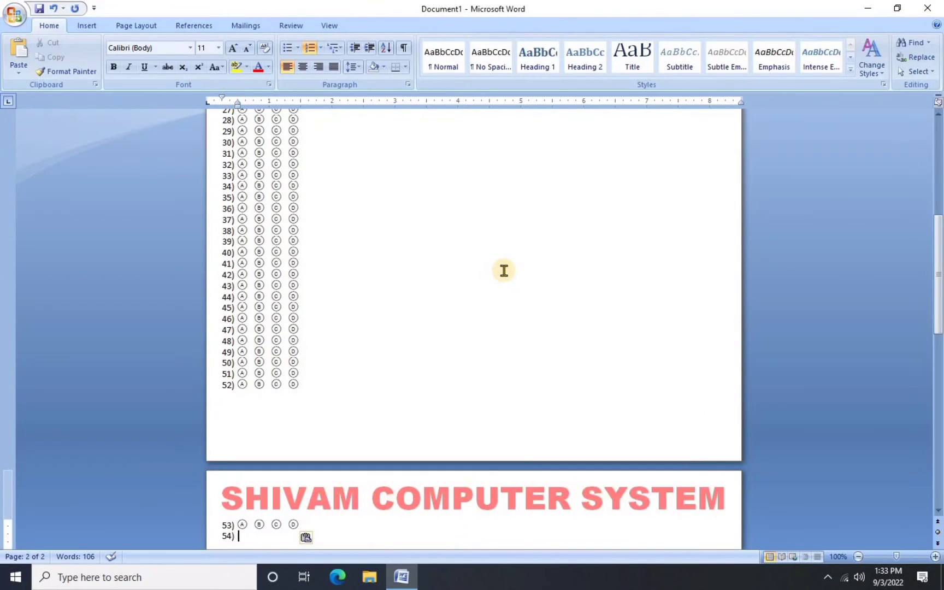
{"action": "key", "text": "BackSpace"}
{"action": "key", "text": "BackSpace"}
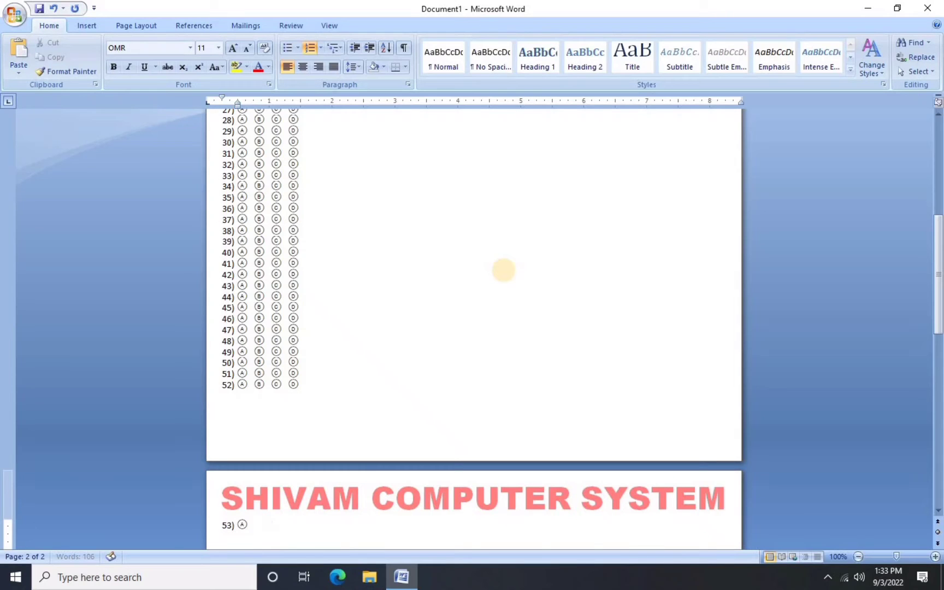
{"action": "key", "text": "BackSpace"}
{"action": "key", "text": "BackSpace"}
{"action": "key", "text": "BackSpace"}
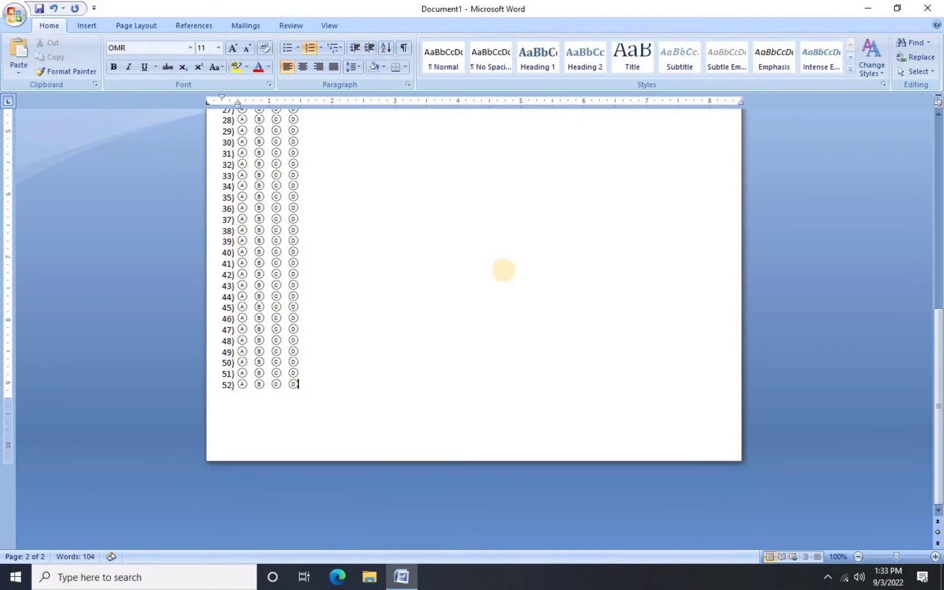
Split the page layout into three columns.
{"action": "left_click", "coordinate": [151, 25]}
{"action": "left_click", "coordinate": [203, 55]}
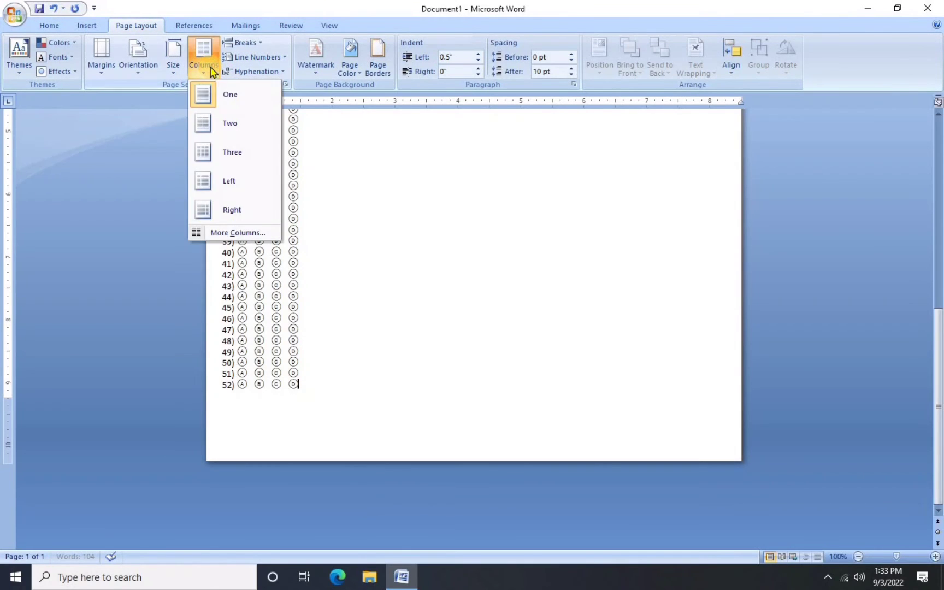
{"action": "left_click", "coordinate": [230, 155]}
{"action": "scroll", "coordinate": [426, 186], "scroll_direction": "up", "scroll_amount": 5}
{"action": "scroll", "coordinate": [418, 186], "scroll_direction": "up", "scroll_amount": 3}
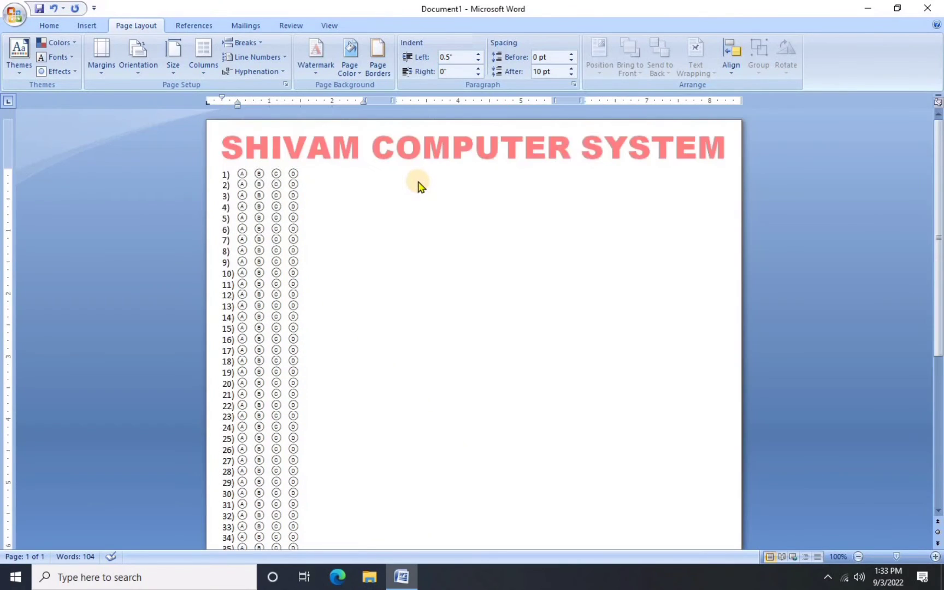
{"action": "scroll", "coordinate": [421, 191], "scroll_direction": "down", "scroll_amount": 3}
{"action": "scroll", "coordinate": [425, 196], "scroll_direction": "down", "scroll_amount": 5}
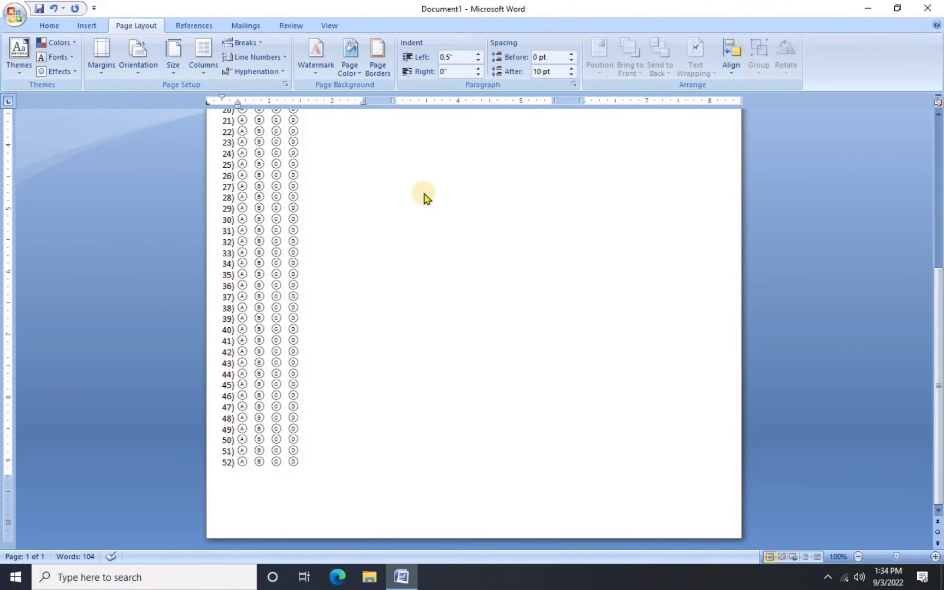
Start column two at row 53 and fill bubble rows through 156, removing the stray 157).
{"action": "key", "text": "ctrl+shift+Return"}
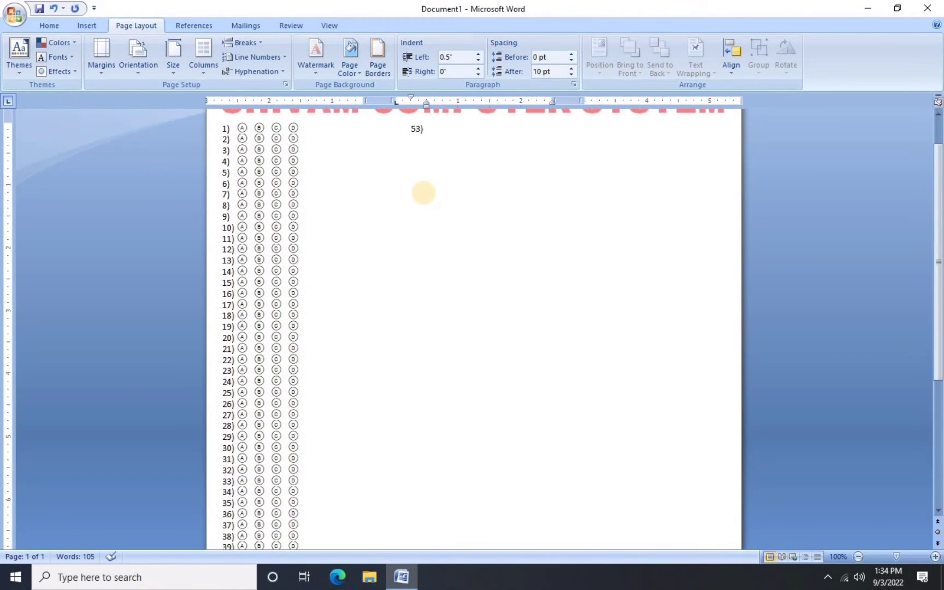
{"action": "key", "text": "ctrl+v"}
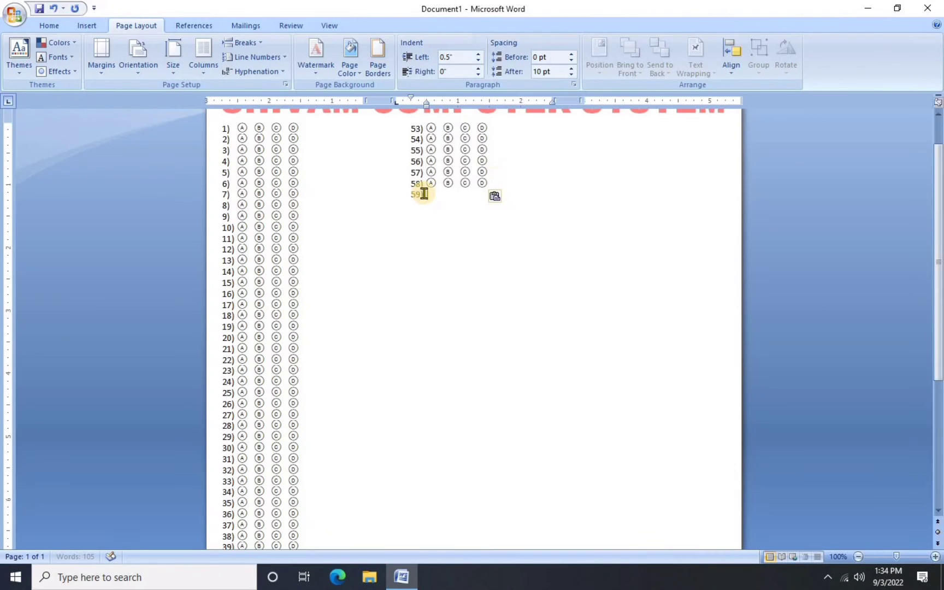
{"action": "key", "text": "ctrl+v"}
{"action": "key", "text": "ctrl+v"}
{"action": "key", "text": "ctrl+v"}
{"action": "key", "text": "ctrl+v"}
{"action": "key", "text": "ctrl+v"}
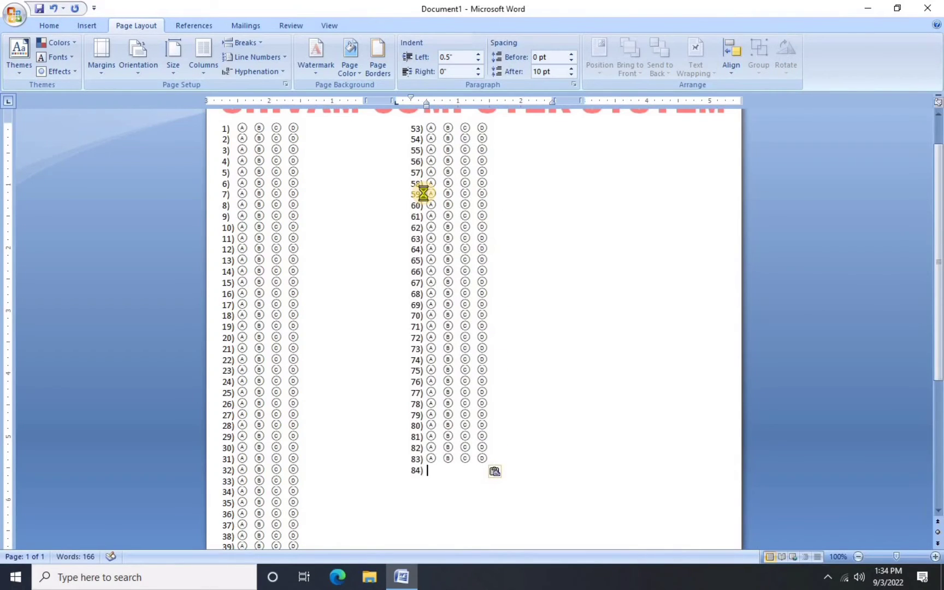
{"action": "key", "text": "ctrl+v"}
{"action": "key", "text": "ctrl+v"}
{"action": "key", "text": "ctrl+v"}
{"action": "key", "text": "ctrl+v"}
{"action": "key", "text": "ctrl+v"}
{"action": "key", "text": "ctrl+v"}
{"action": "key", "text": "ctrl+v"}
{"action": "key", "text": "ctrl+v"}
{"action": "key", "text": "ctrl+v"}
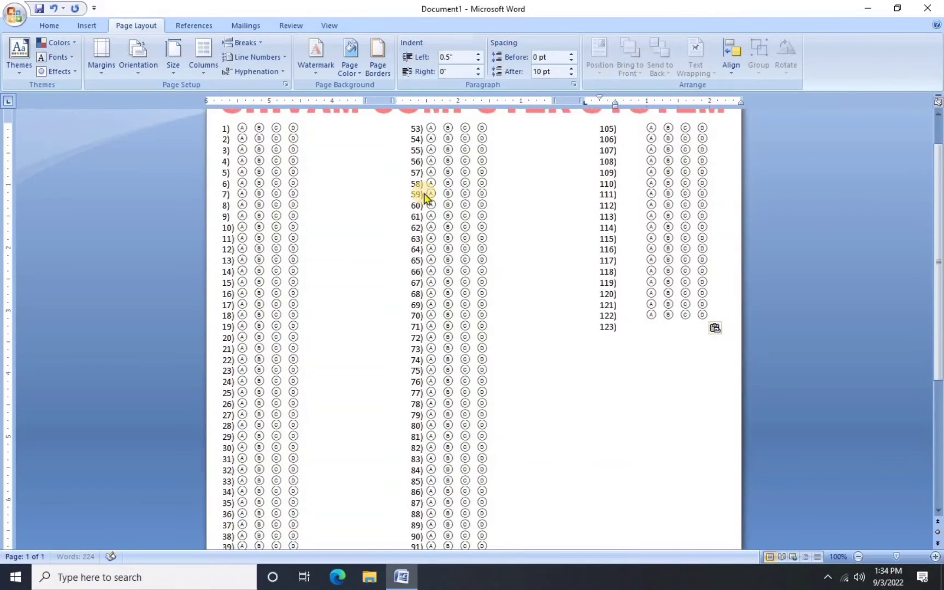
{"action": "key", "text": "ctrl+v"}
{"action": "key", "text": "ctrl+v"}
{"action": "key", "text": "ctrl+v"}
{"action": "key", "text": "ctrl+v"}
{"action": "key", "text": "ctrl+v"}
{"action": "key", "text": "ctrl+v"}
{"action": "key", "text": "ctrl+v"}
{"action": "key", "text": "ctrl+v"}
{"action": "key", "text": "ctrl+v"}
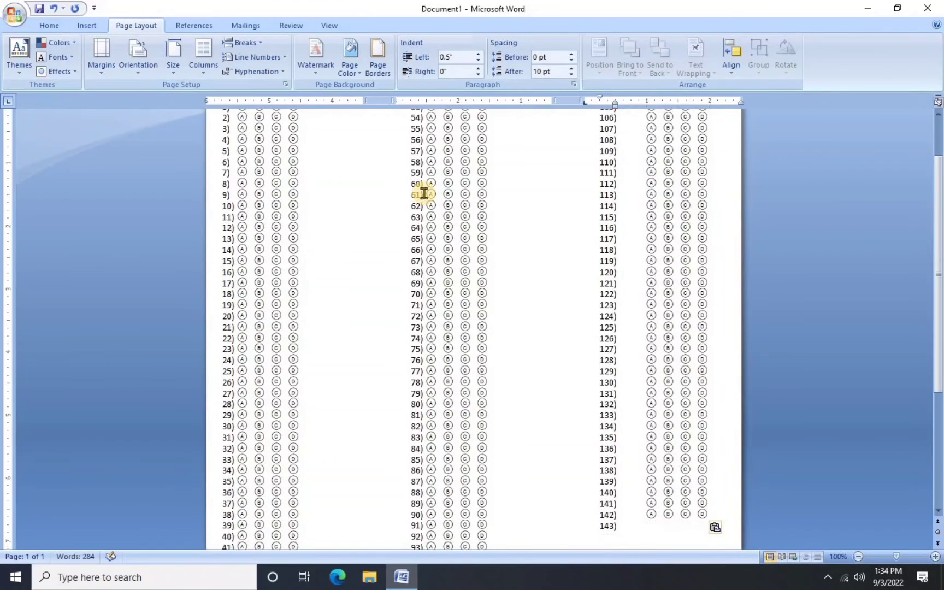
{"action": "key", "text": "ctrl+v"}
{"action": "key", "text": "ctrl+v"}
{"action": "key", "text": "ctrl+v"}
{"action": "key", "text": "ctrl+v"}
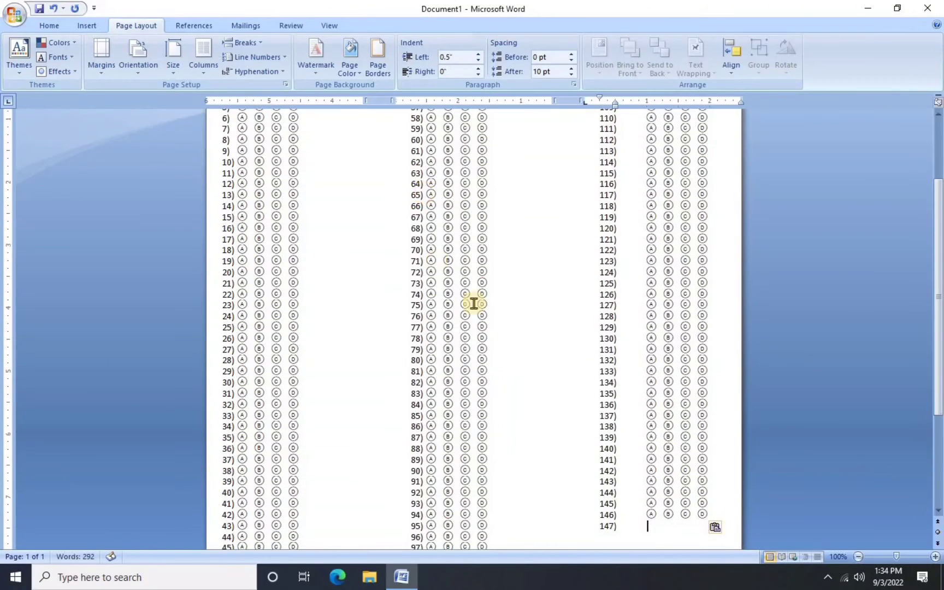
{"action": "scroll", "coordinate": [474, 301], "scroll_direction": "down", "scroll_amount": 3}
{"action": "scroll", "coordinate": [535, 307], "scroll_direction": "down", "scroll_amount": 1}
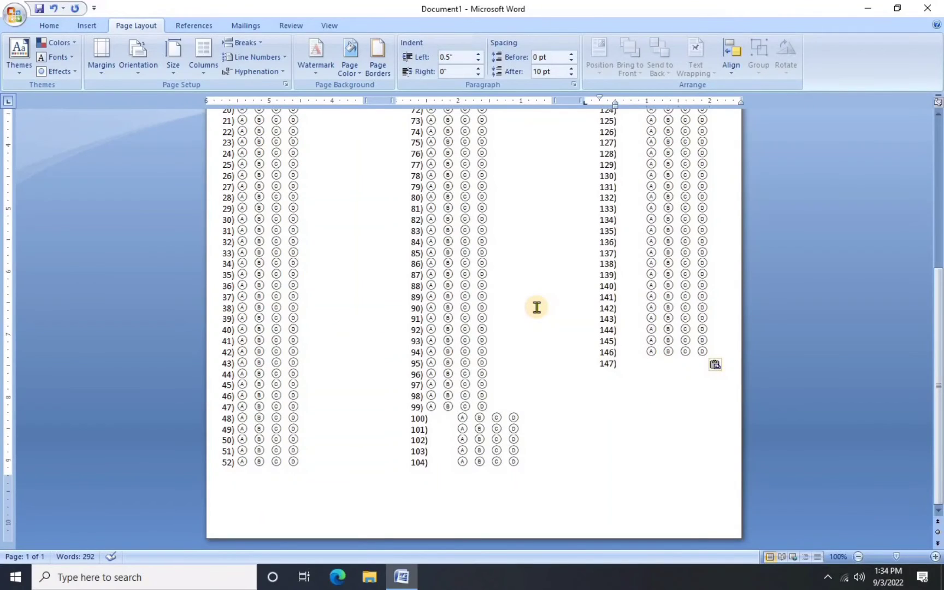
{"action": "key", "text": "ctrl+v"}
{"action": "key", "text": "ctrl+v"}
{"action": "key", "text": "ctrl+v"}
{"action": "key", "text": "ctrl+v"}
{"action": "key", "text": "ctrl+v"}
{"action": "key", "text": "ctrl+v"}
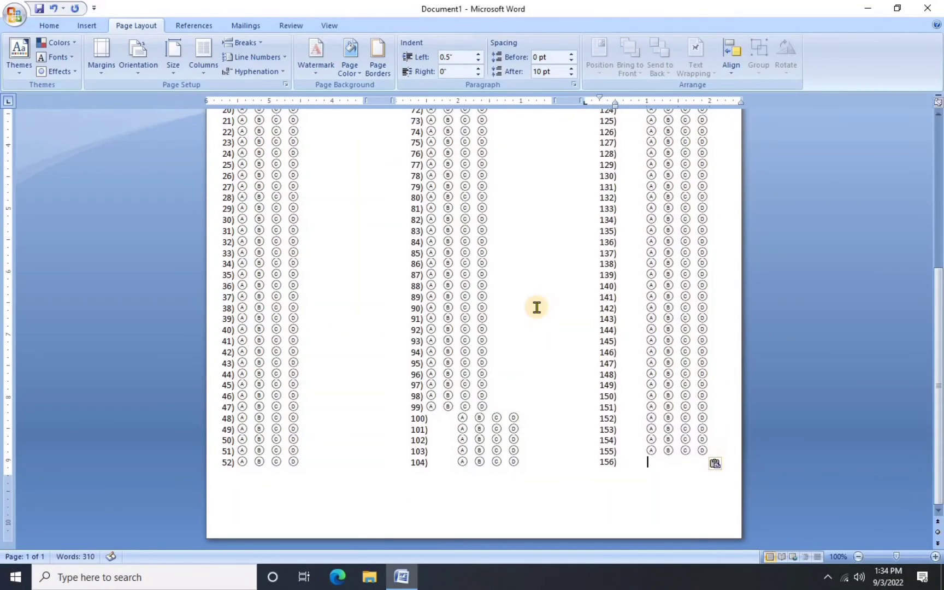
{"action": "key", "text": "ctrl+v"}
{"action": "key", "text": "BackSpace"}
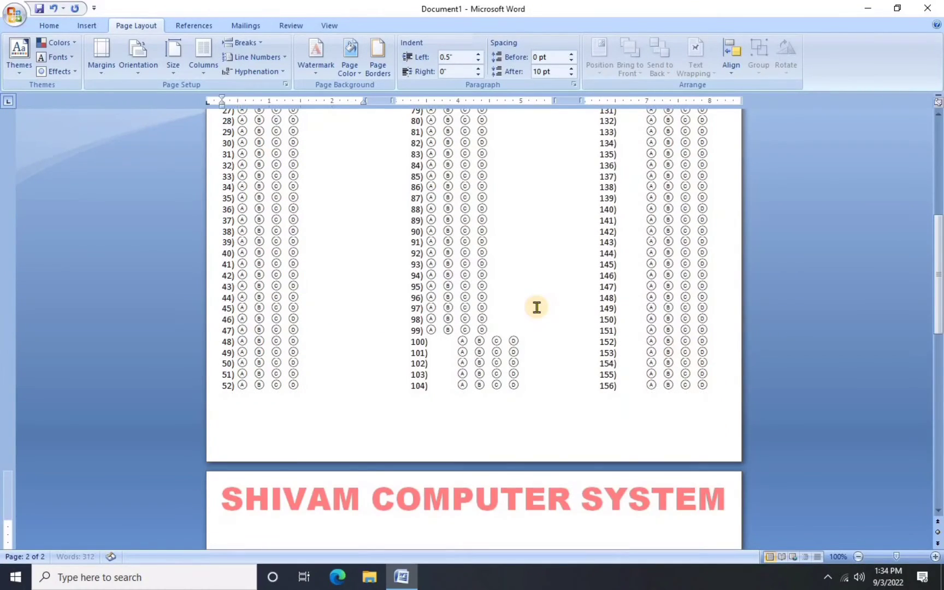
{"action": "scroll", "coordinate": [601, 327], "scroll_direction": "up", "scroll_amount": 7}
{"action": "scroll", "coordinate": [601, 327], "scroll_direction": "up", "scroll_amount": 4}
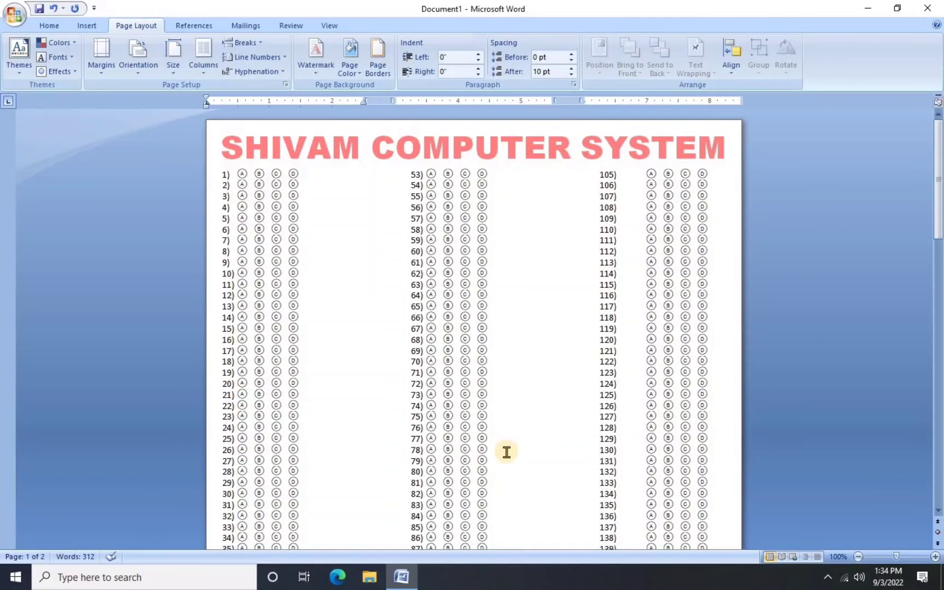
Select the whole answer sheet and set its line spacing to 2.0, after first trying 1.15.
{"action": "key", "text": "ctrl+a"}
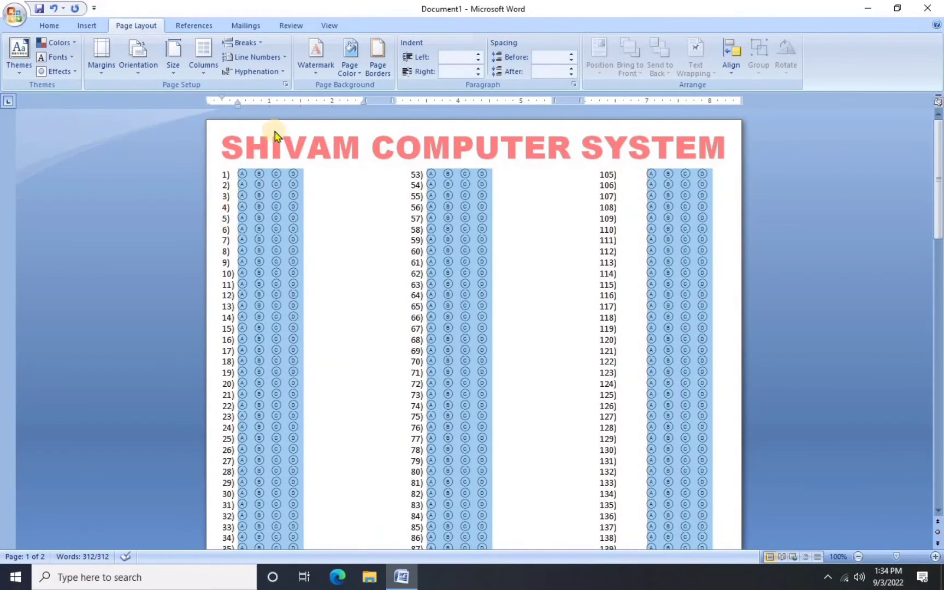
{"action": "left_click", "coordinate": [84, 26]}
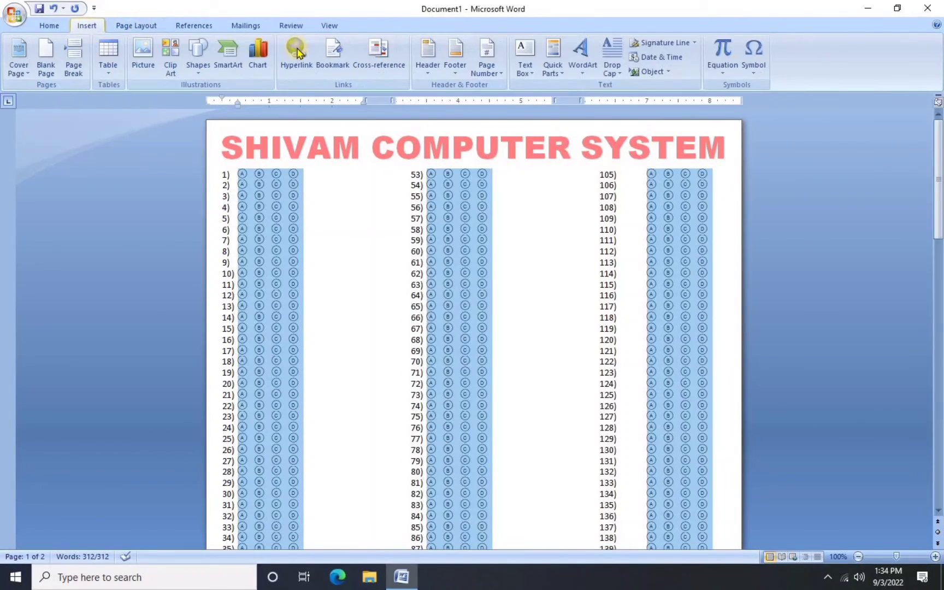
{"action": "left_click", "coordinate": [55, 24]}
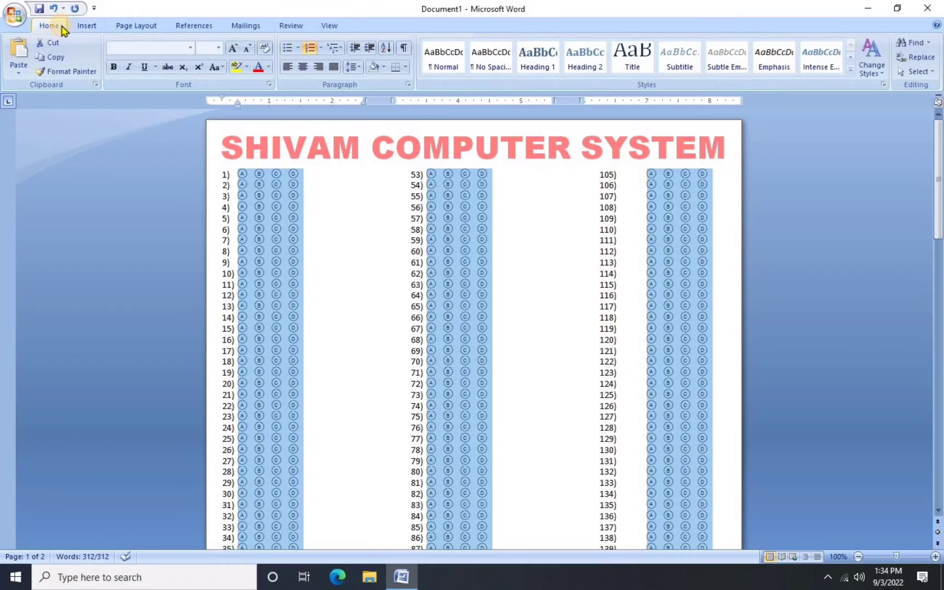
{"action": "left_click", "coordinate": [355, 67]}
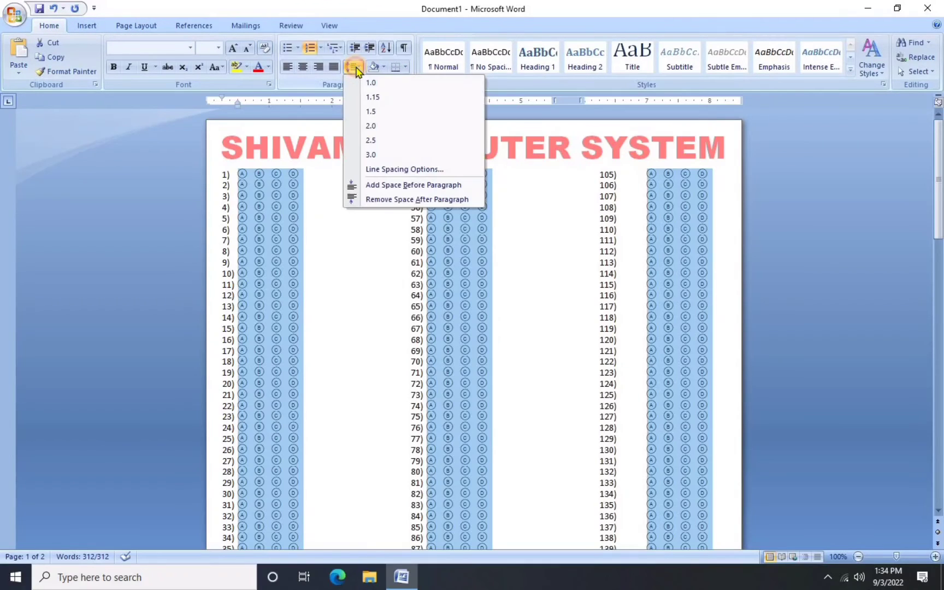
{"action": "left_click", "coordinate": [371, 96]}
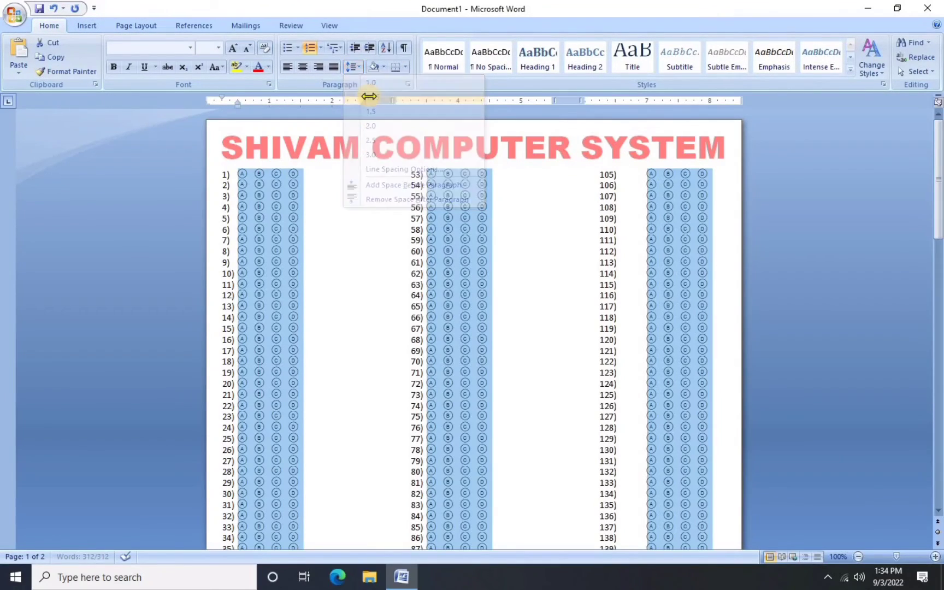
{"action": "left_click", "coordinate": [354, 67]}
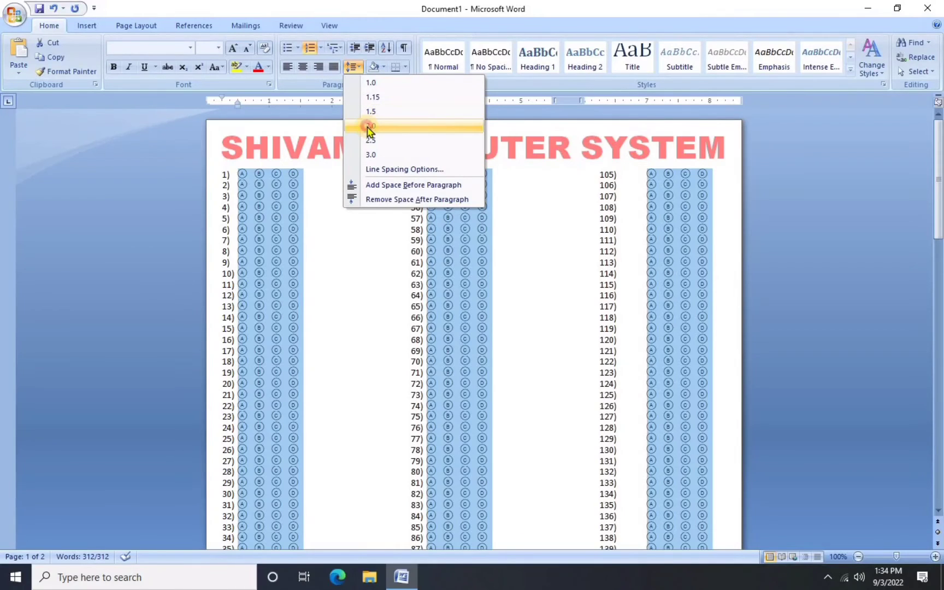
{"action": "left_click", "coordinate": [369, 126]}
{"action": "left_click", "coordinate": [497, 295]}
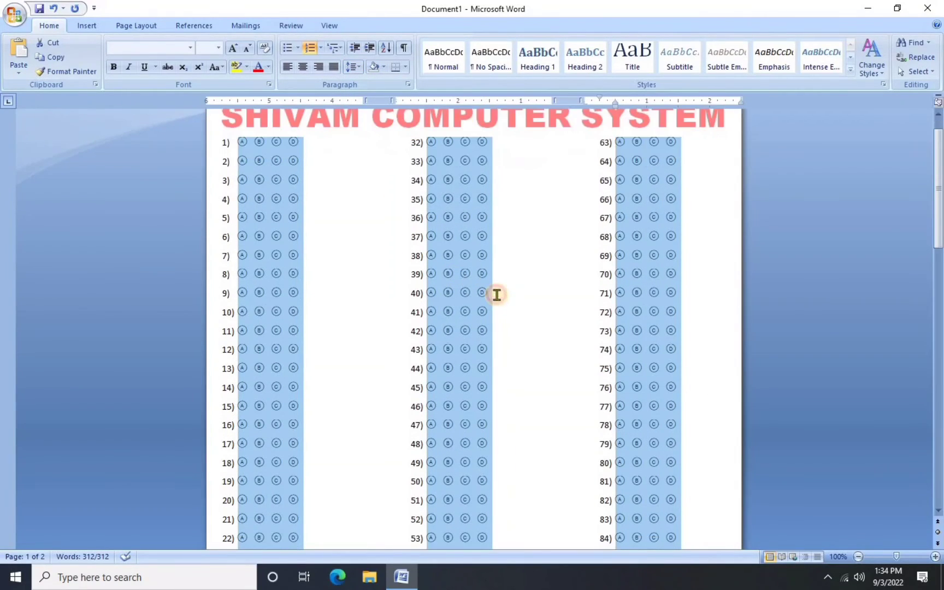
{"action": "left_click", "coordinate": [497, 295]}
{"action": "scroll", "coordinate": [513, 333], "scroll_direction": "down", "scroll_amount": 1}
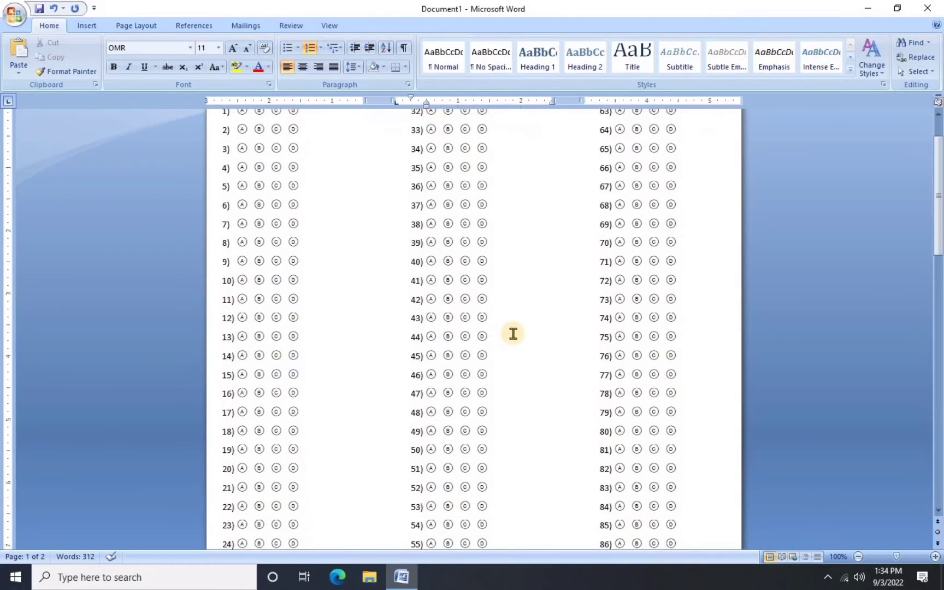
{"action": "scroll", "coordinate": [513, 333], "scroll_direction": "up", "scroll_amount": 2}
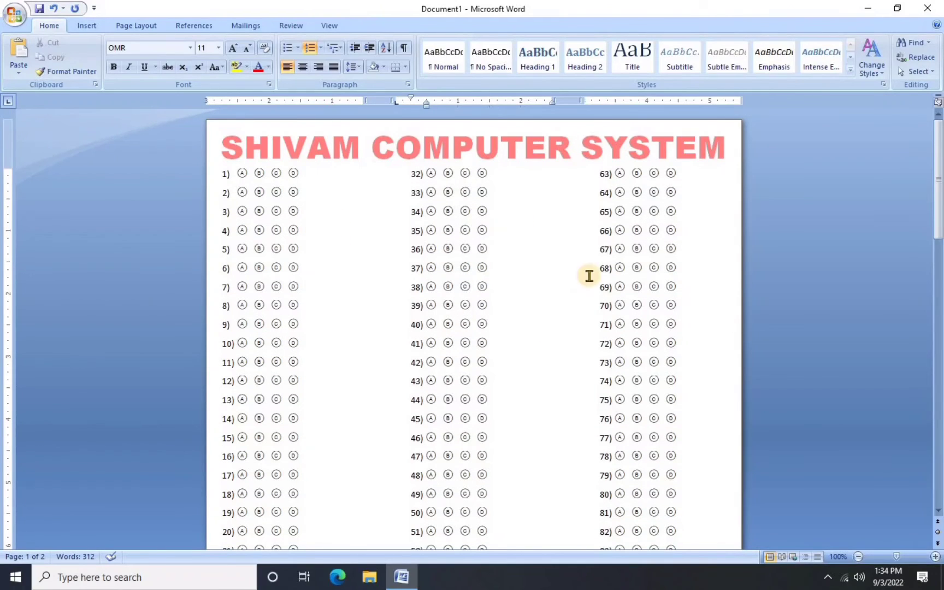
{"action": "scroll", "coordinate": [590, 274], "scroll_direction": "down", "scroll_amount": 4}
{"action": "scroll", "coordinate": [594, 347], "scroll_direction": "down", "scroll_amount": 7}
{"action": "scroll", "coordinate": [644, 365], "scroll_direction": "up", "scroll_amount": 1}
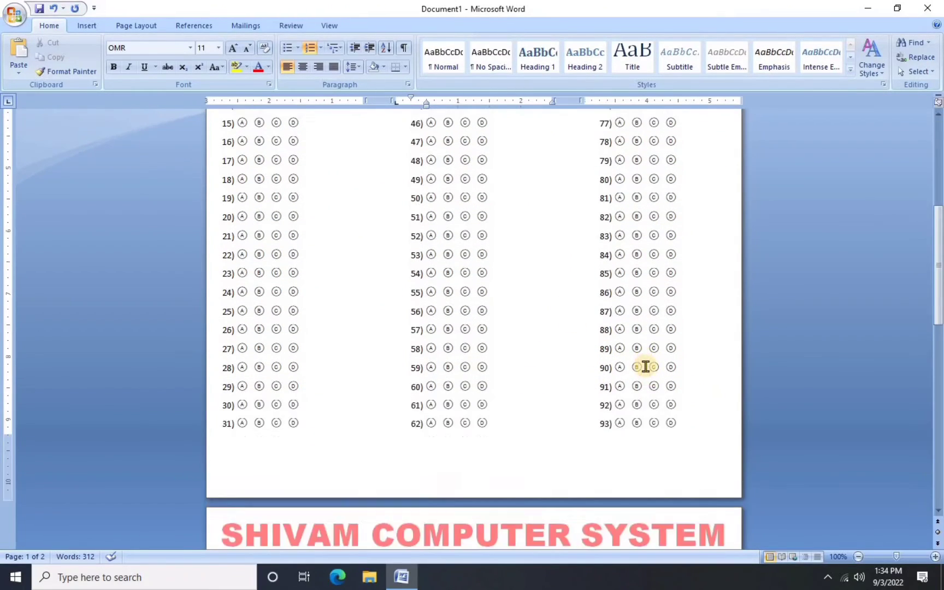
{"action": "scroll", "coordinate": [634, 354], "scroll_direction": "up", "scroll_amount": 3}
{"action": "scroll", "coordinate": [624, 381], "scroll_direction": "up", "scroll_amount": 1}
{"action": "scroll", "coordinate": [636, 344], "scroll_direction": "up", "scroll_amount": 2}
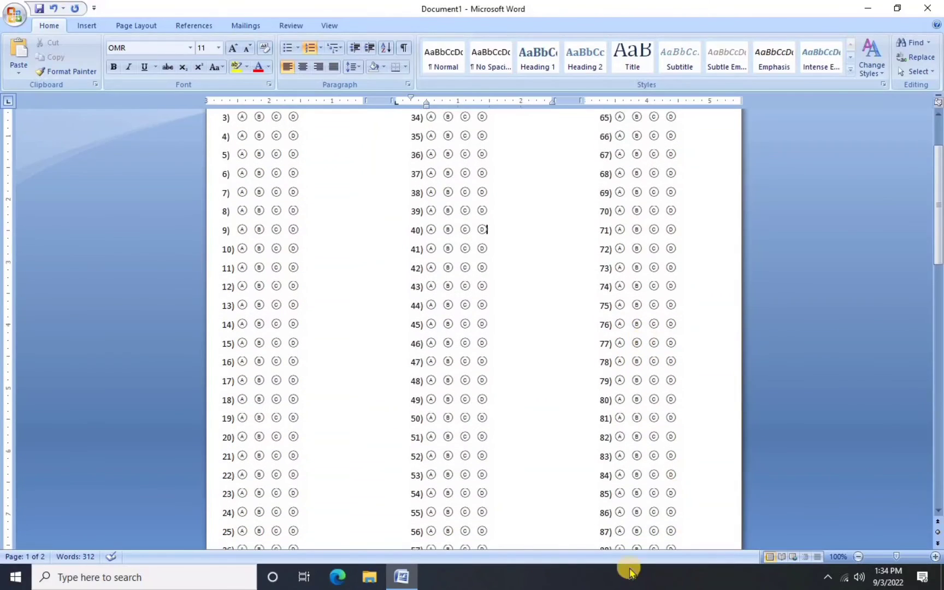
{"action": "scroll", "coordinate": [636, 499], "scroll_direction": "down", "scroll_amount": 4}
{"action": "scroll", "coordinate": [606, 480], "scroll_direction": "down", "scroll_amount": 2}
{"action": "scroll", "coordinate": [599, 470], "scroll_direction": "down", "scroll_amount": 6}
{"action": "scroll", "coordinate": [569, 420], "scroll_direction": "down", "scroll_amount": 2}
{"action": "scroll", "coordinate": [609, 278], "scroll_direction": "up", "scroll_amount": 3}
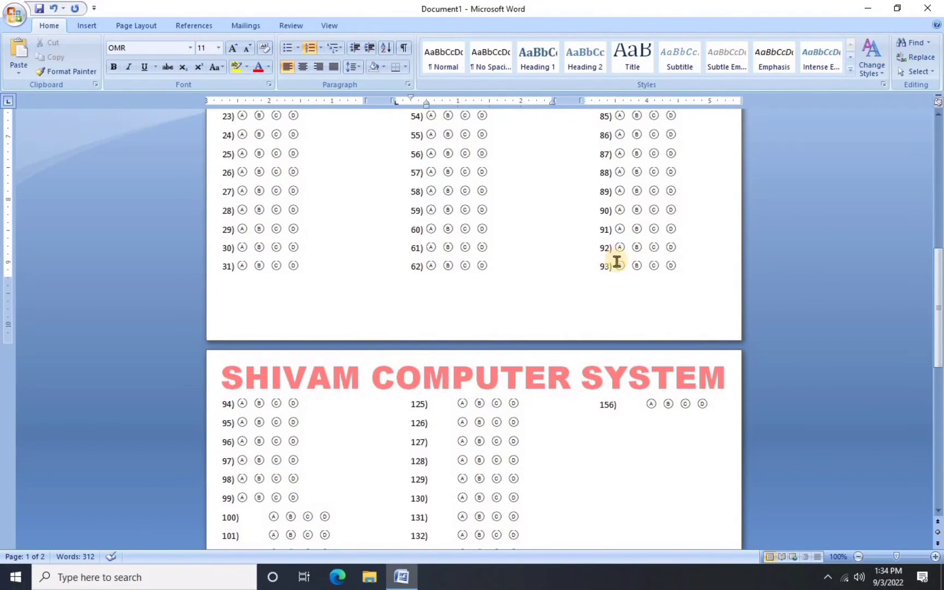
{"action": "scroll", "coordinate": [563, 282], "scroll_direction": "up", "scroll_amount": 1}
{"action": "scroll", "coordinate": [563, 287], "scroll_direction": "up", "scroll_amount": 7}
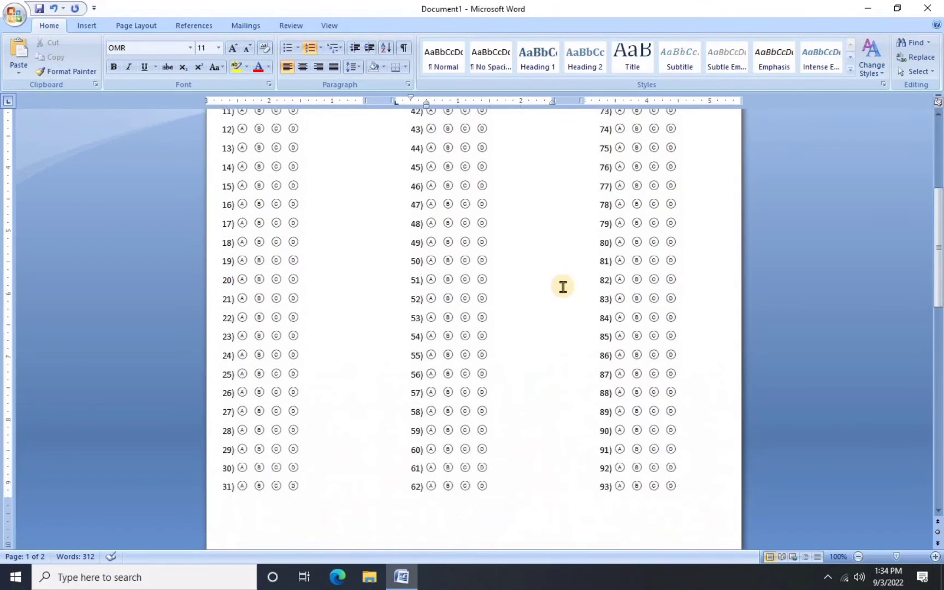
{"action": "scroll", "coordinate": [563, 285], "scroll_direction": "up", "scroll_amount": 4}
{"action": "scroll", "coordinate": [562, 285], "scroll_direction": "up", "scroll_amount": 3}
{"action": "scroll", "coordinate": [562, 285], "scroll_direction": "up", "scroll_amount": 2}
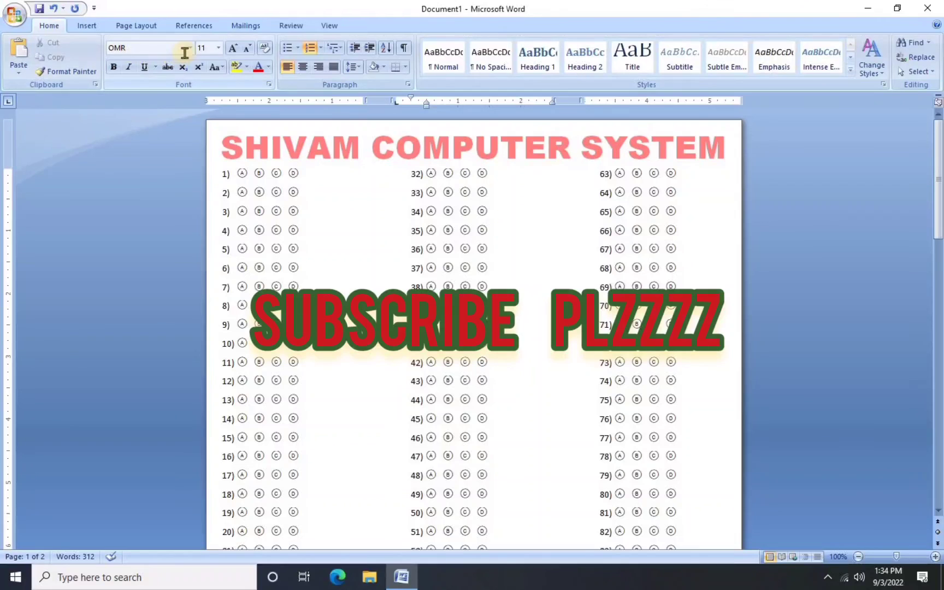
Open the Home font list to show OMR among the recently used fonts.
{"action": "left_click", "coordinate": [191, 47]}
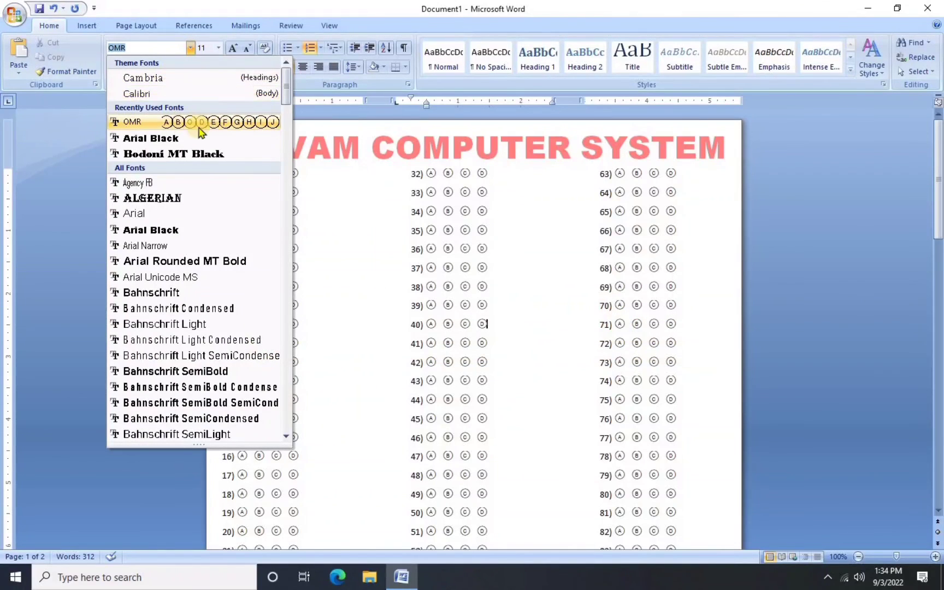